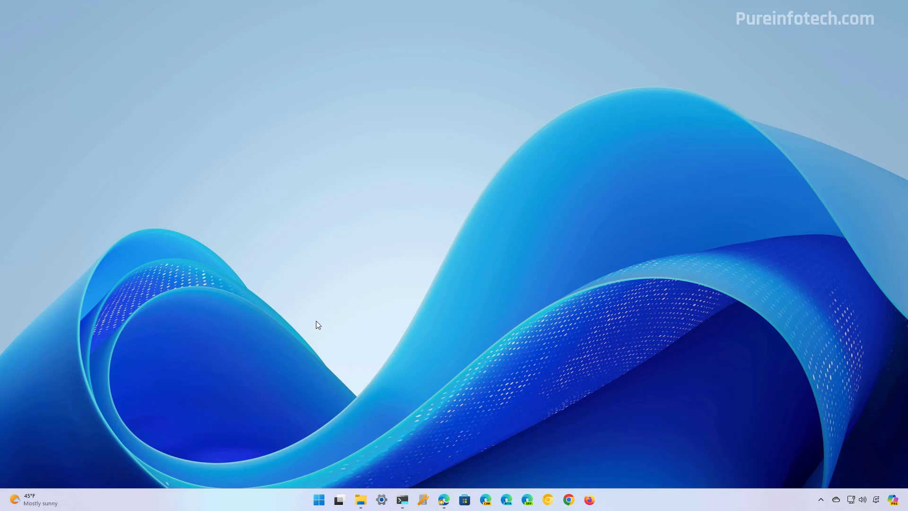
- Open Settings, review the recommendations and promotional cards on the Home page, and return to the desktop
{"action": "key", "text": "super+i"}
{"action": "scroll", "coordinate": [520, 282], "scroll_direction": "down", "scroll_amount": 5}
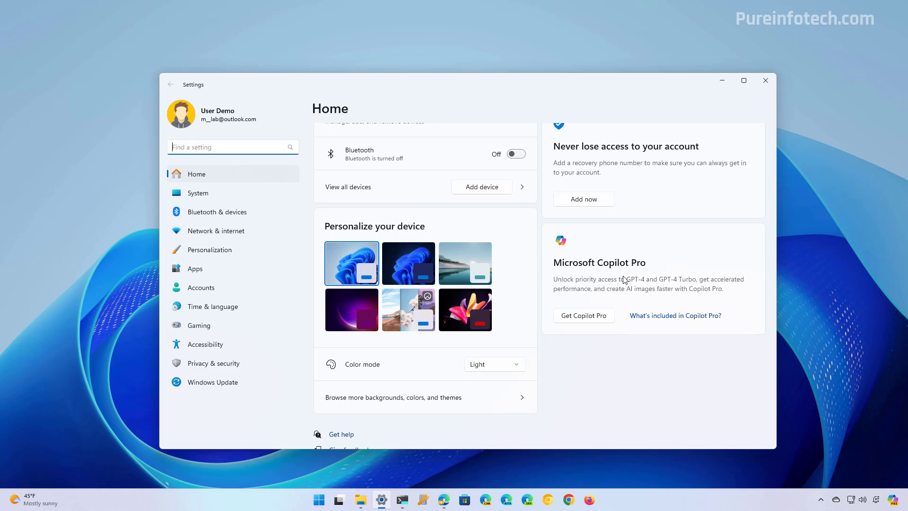
{"action": "scroll", "coordinate": [624, 279], "scroll_direction": "up", "scroll_amount": 3}
{"action": "scroll", "coordinate": [624, 280], "scroll_direction": "up", "scroll_amount": 3}
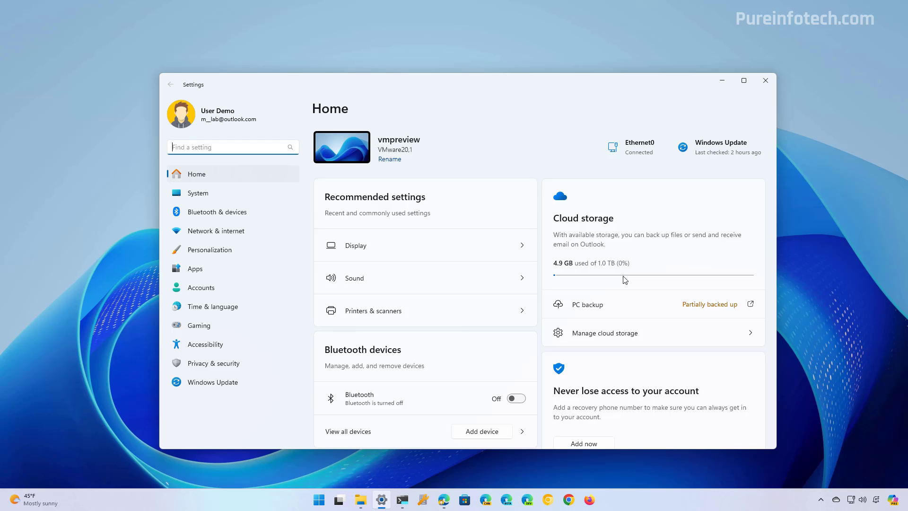
{"action": "key", "text": "super+d"}
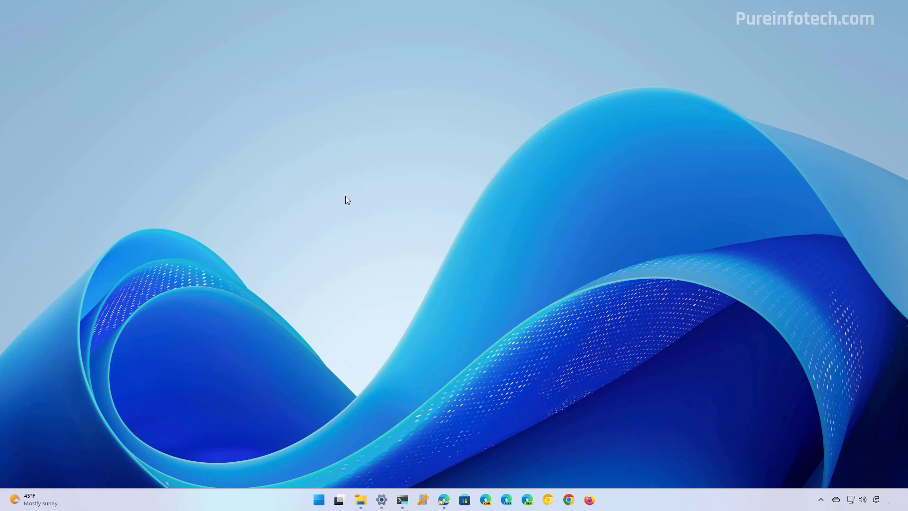
- Open Registry Editor and go to HKEY_LOCAL_MACHINE\SOFTWARE\Microsoft\Windows\CurrentVersion\Policies\Explorer
{"action": "key", "text": "super"}
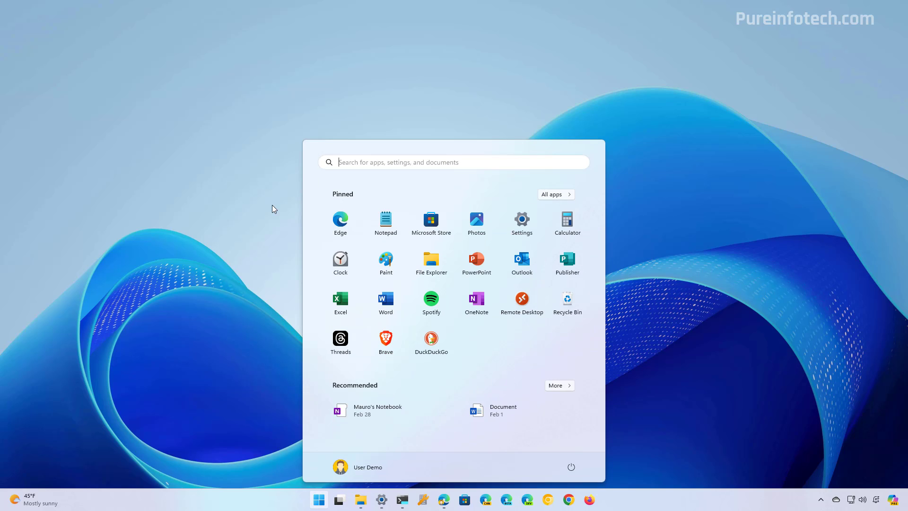
{"action": "type", "text": "regi"}
{"action": "left_click", "coordinate": [354, 234]}
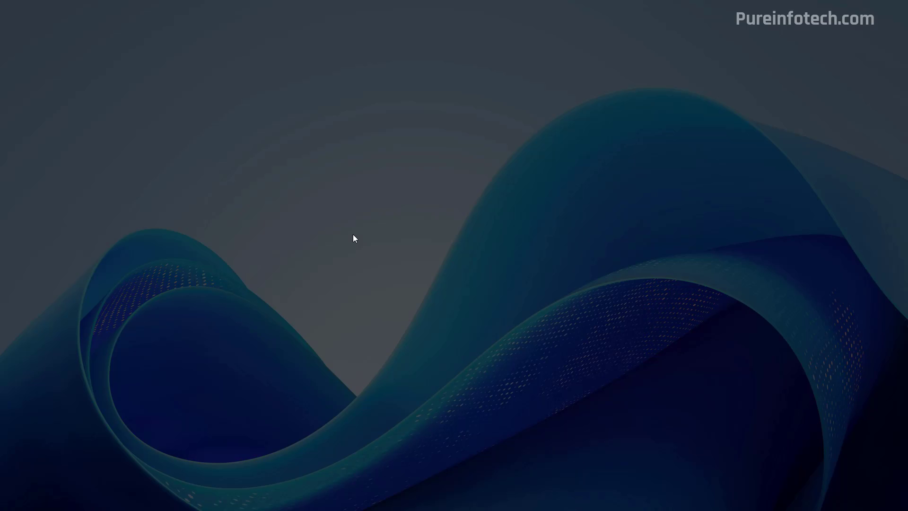
{"action": "left_click", "coordinate": [407, 325]}
{"action": "left_click", "coordinate": [217, 130]}
{"action": "type", "text": "HKEY_LOCAL_MACHINE\\SOFTWARE\\Microsoft\\Windows\\CurrentVersion\\Policies\\Explorer"}
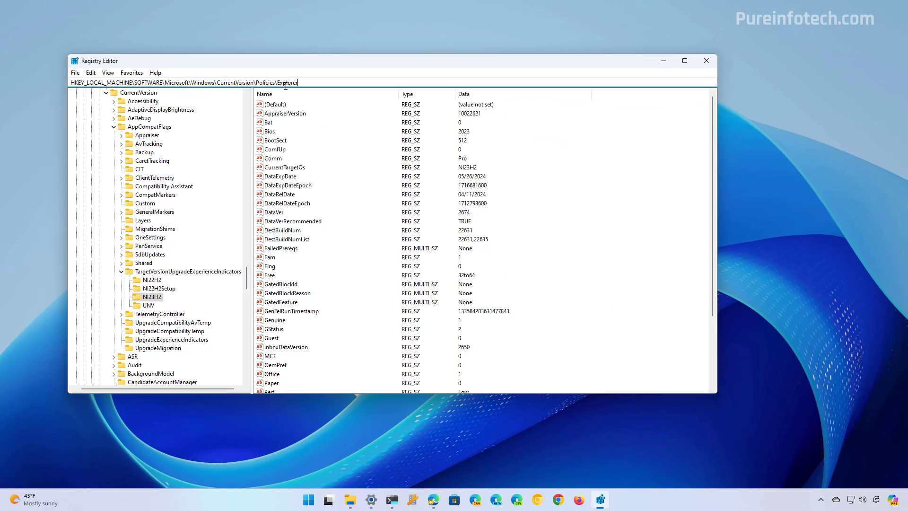
{"action": "key", "text": "Return"}
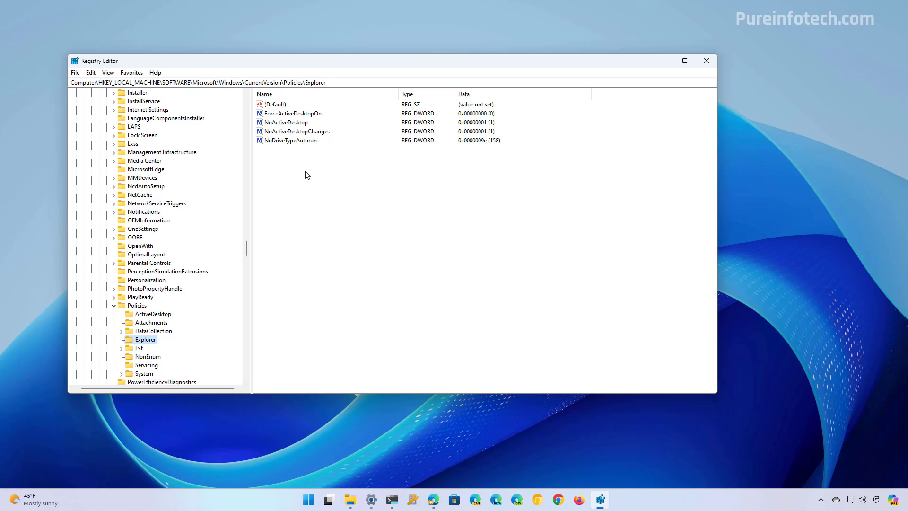
- Create a new string value named SettingsPageVisibility in the Explorer key
{"action": "right_click", "coordinate": [307, 175]}
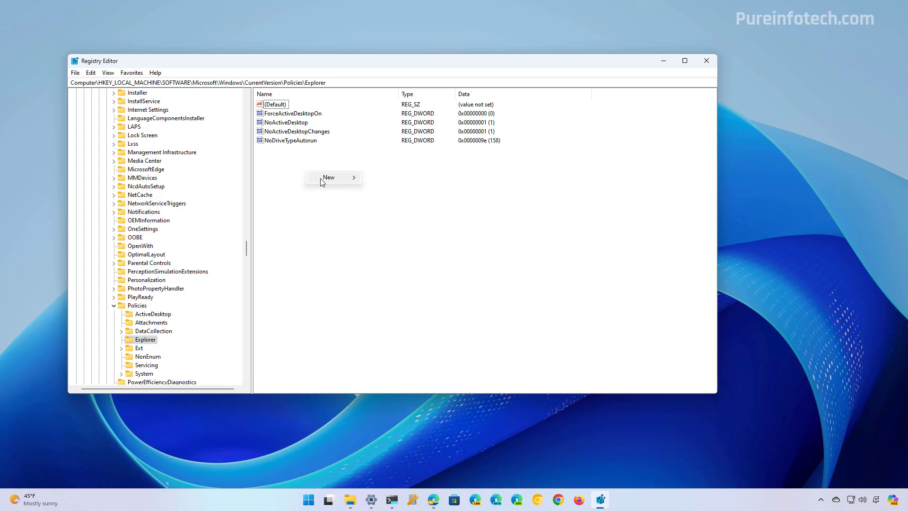
{"action": "mouse_move", "coordinate": [319, 178]}
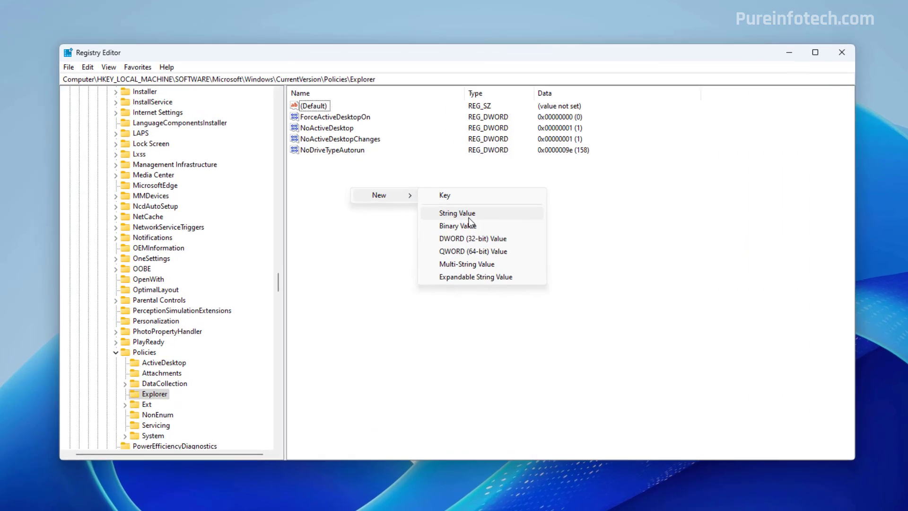
{"action": "left_click", "coordinate": [615, 263]}
{"action": "type", "text": "SettingsPageVisibility"}
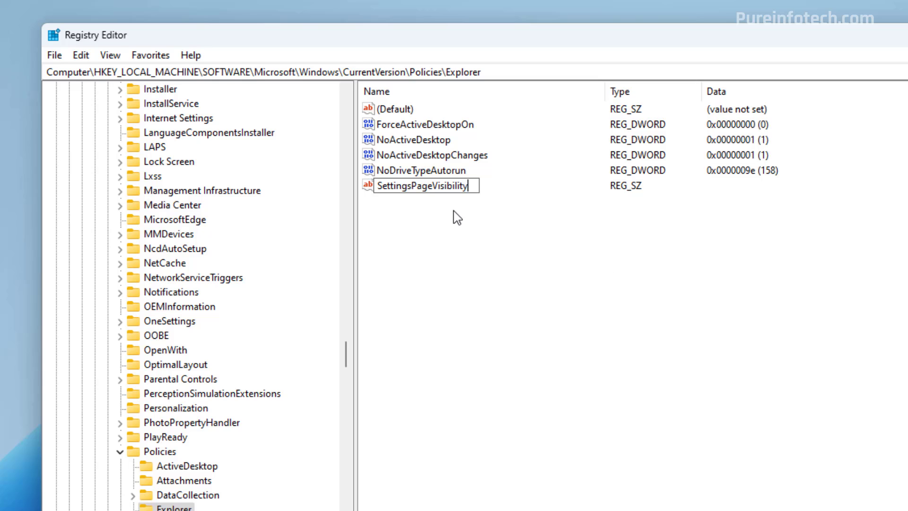
{"action": "key", "text": "Return"}
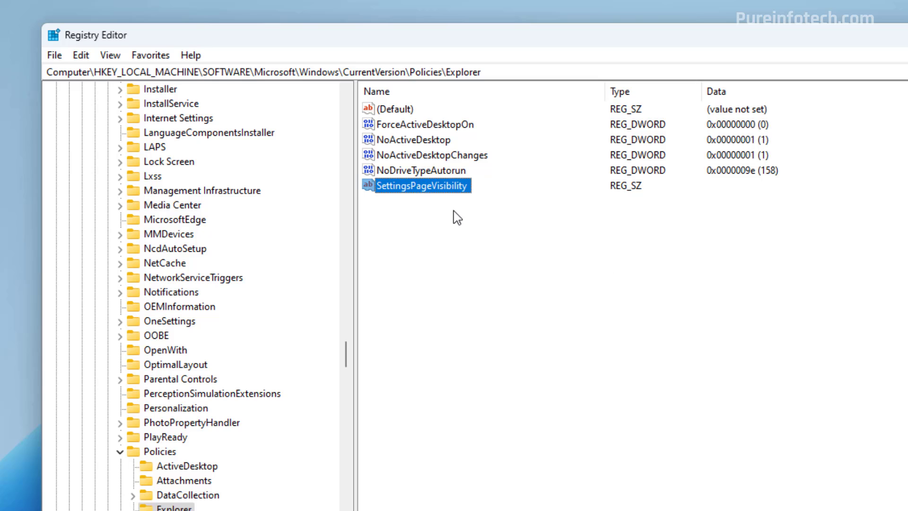
- Set the value data of SettingsPageVisibility to hide:home and reopen Settings to check its pages
{"action": "right_click", "coordinate": [440, 187]}
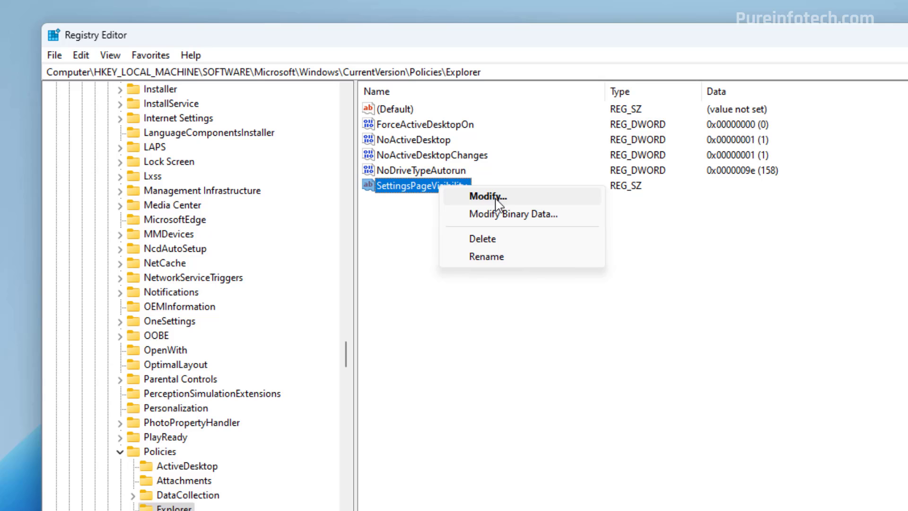
{"action": "left_click", "coordinate": [488, 196]}
{"action": "type", "text": "hide:home"}
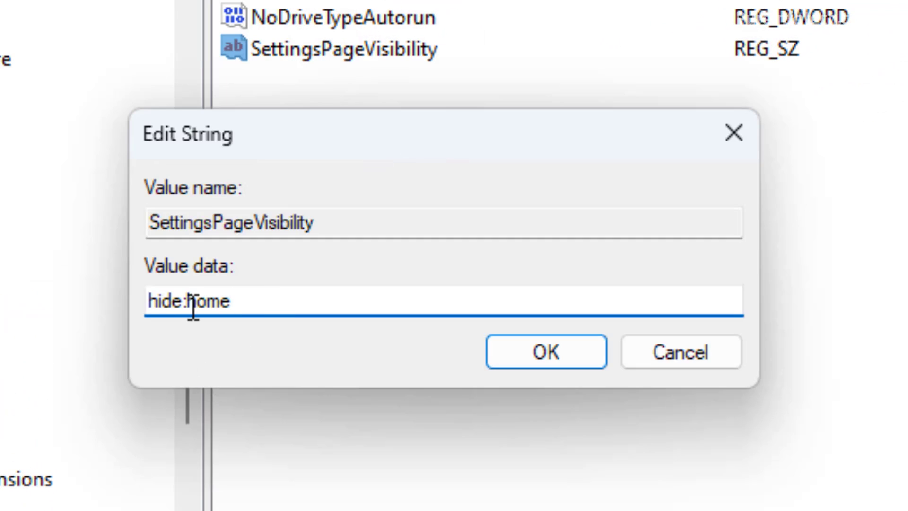
{"action": "left_click", "coordinate": [587, 363]}
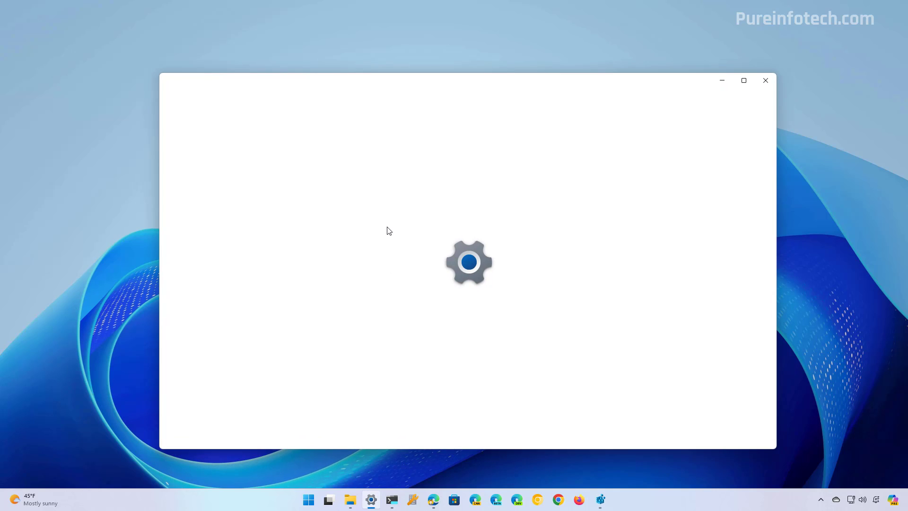
{"action": "left_click_drag", "start_coordinate": [403, 84], "coordinate": [360, 57]}
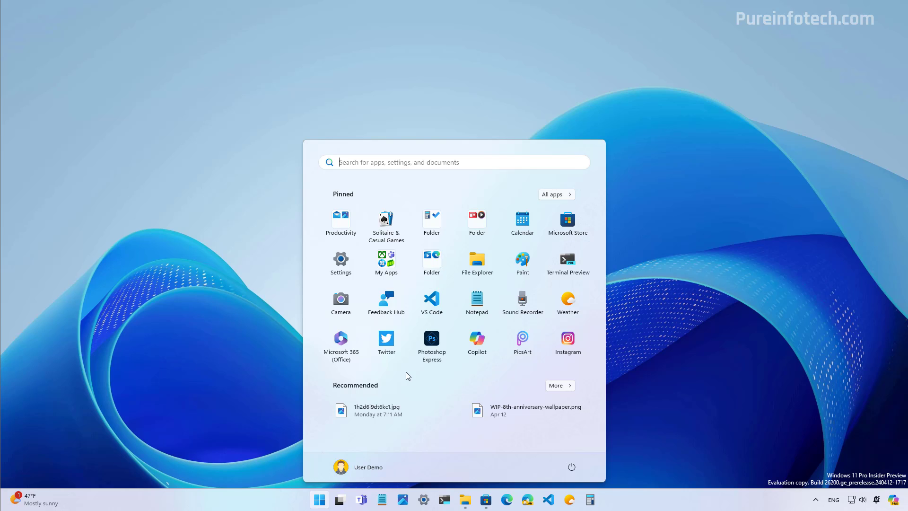
- Uninstall the Twitter app pinned in Start
{"action": "right_click", "coordinate": [383, 339]}
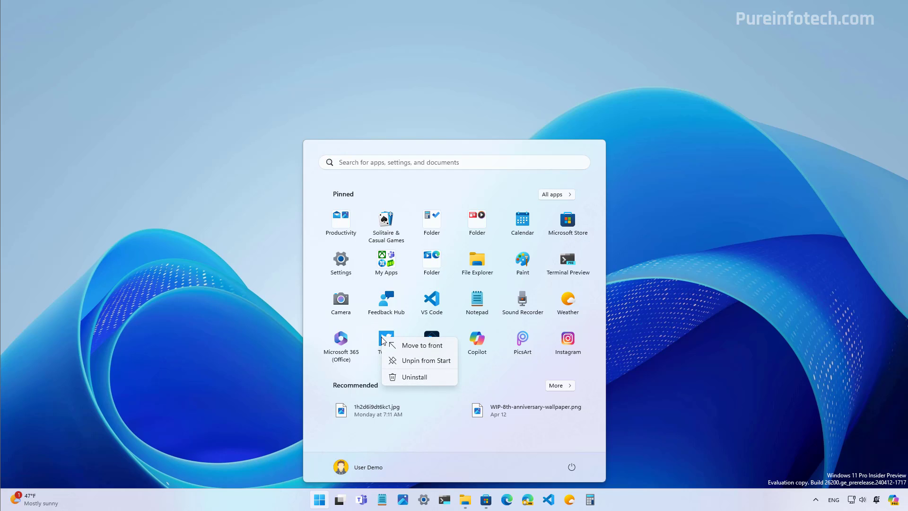
{"action": "left_click", "coordinate": [418, 377]}
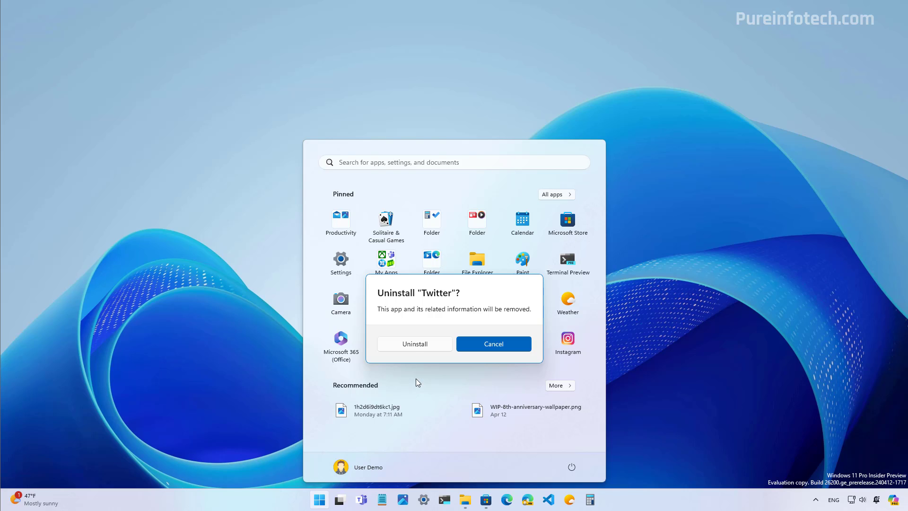
{"action": "left_click", "coordinate": [411, 347]}
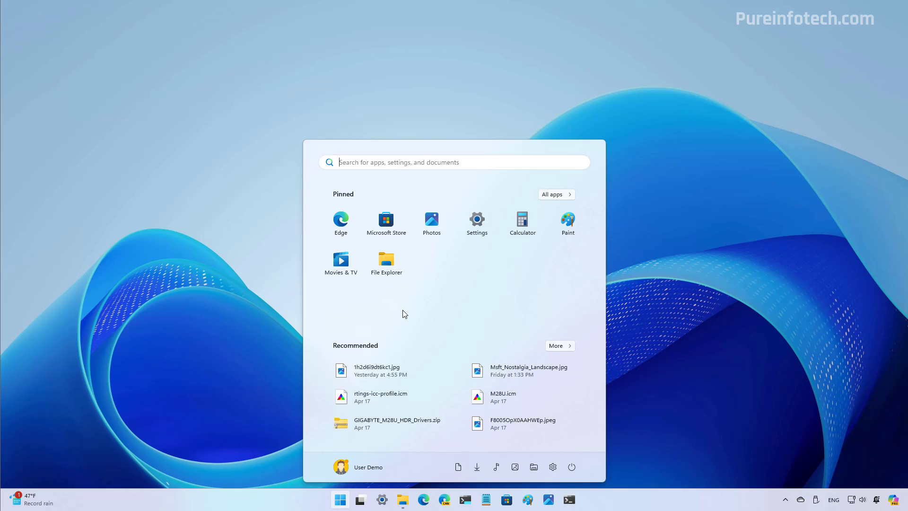
- Check the account menu in Start for notifications, and open the Settings app
{"action": "left_click", "coordinate": [353, 469]}
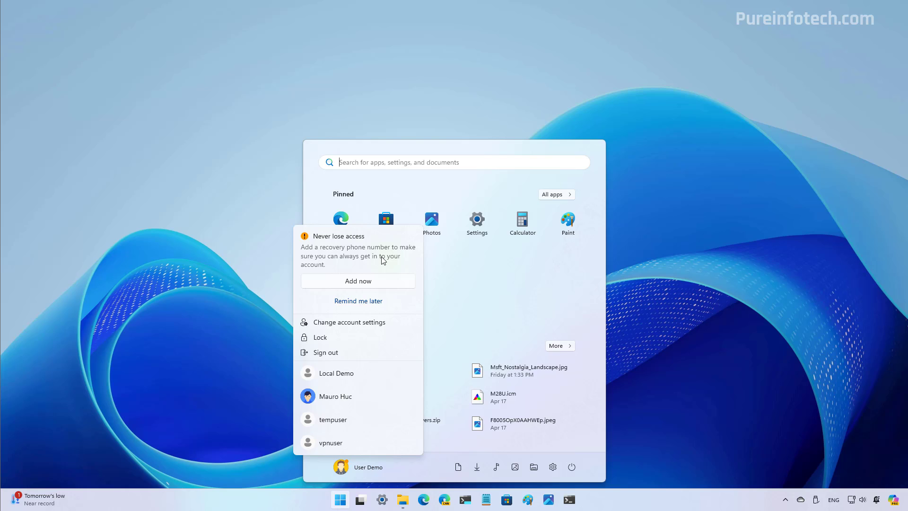
{"action": "key", "text": "super"}
{"action": "key", "text": "super"}
{"action": "type", "text": "settings"}
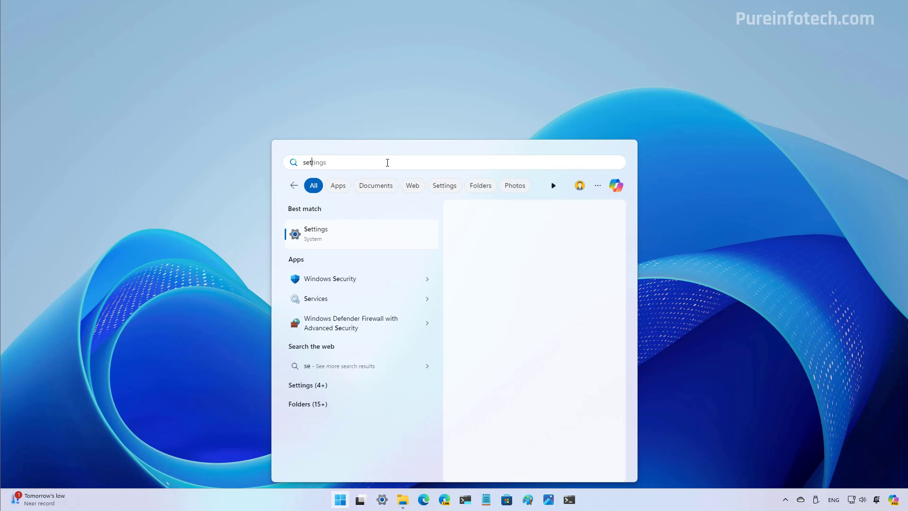
{"action": "key", "text": "Return"}
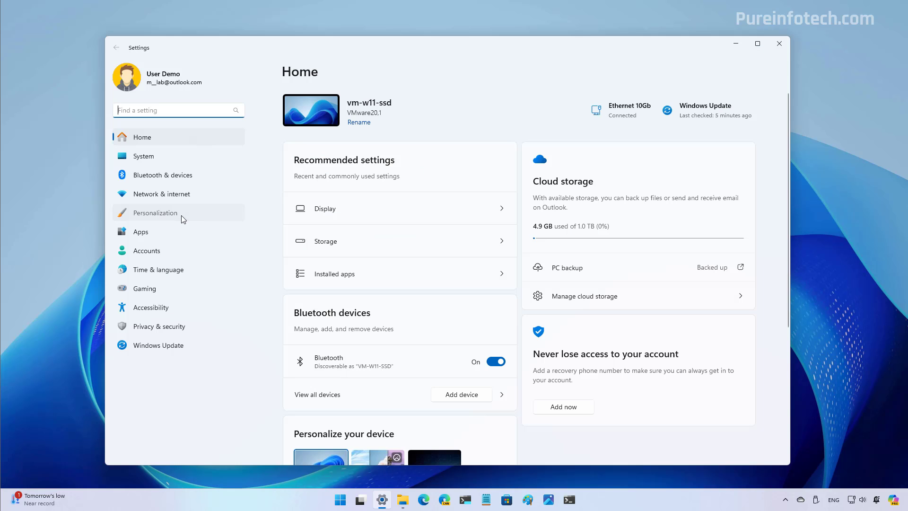
- Turn off "Show account-related notifications" in the Start personalization settings and check the account menu in Start again
{"action": "left_click", "coordinate": [181, 214]}
{"action": "scroll", "coordinate": [348, 332], "scroll_direction": "down", "scroll_amount": 3}
{"action": "left_click", "coordinate": [349, 332]}
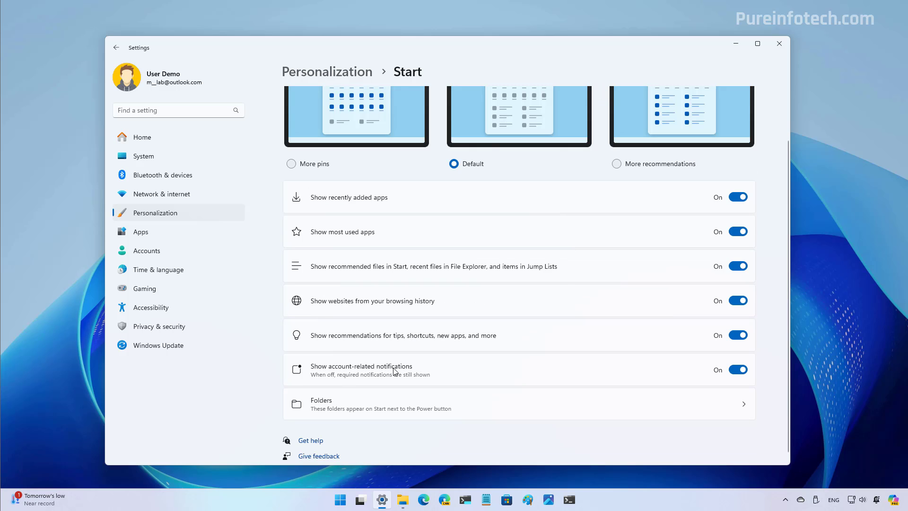
{"action": "left_click", "coordinate": [736, 370]}
{"action": "left_click", "coordinate": [340, 500]}
{"action": "left_click", "coordinate": [367, 467]}
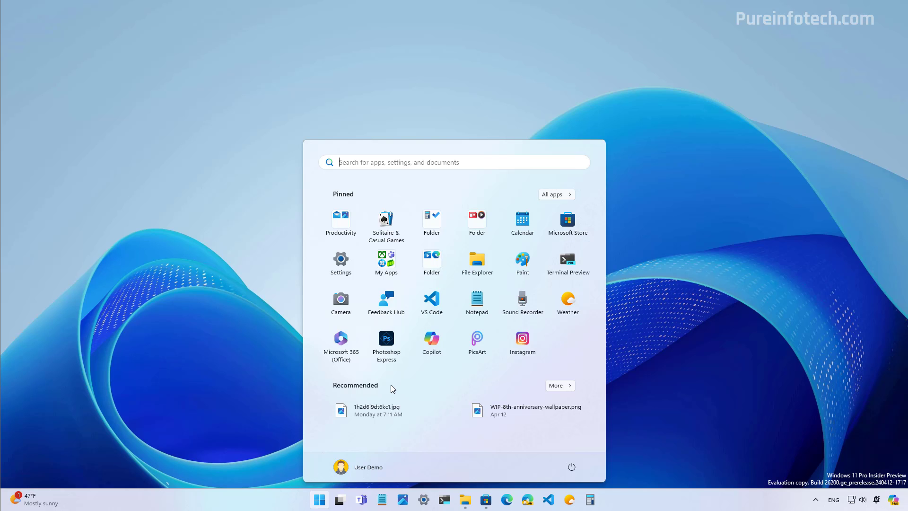
- Turn off "Show recommendations for tips, shortcuts, new apps, ads, and more" in the Start personalization settings and check the Start menu
{"action": "key", "text": "super"}
{"action": "key", "text": "super"}
{"action": "type", "text": "sett"}
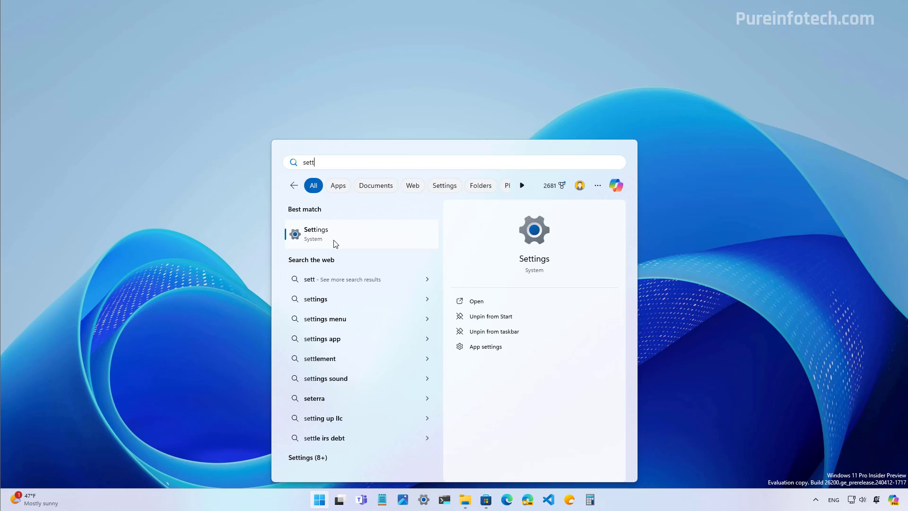
{"action": "left_click", "coordinate": [335, 243]}
{"action": "left_click", "coordinate": [63, 177]}
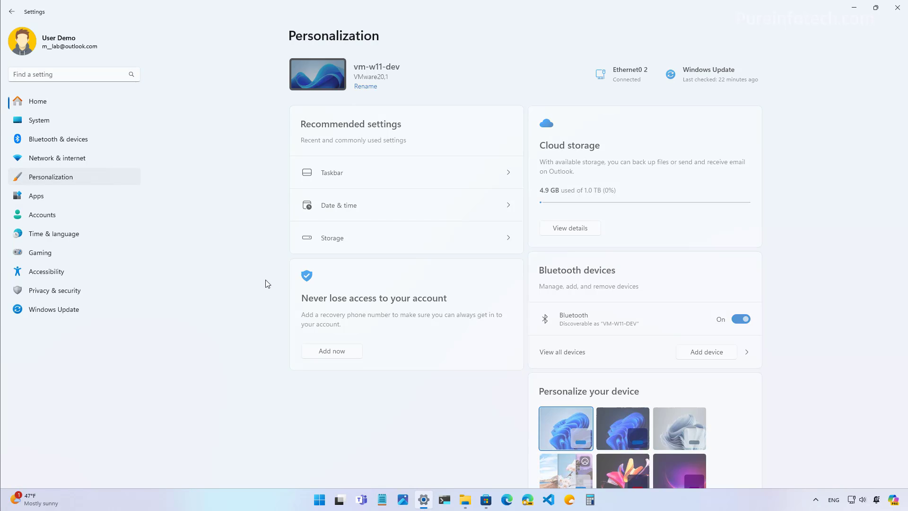
{"action": "left_click", "coordinate": [343, 391]}
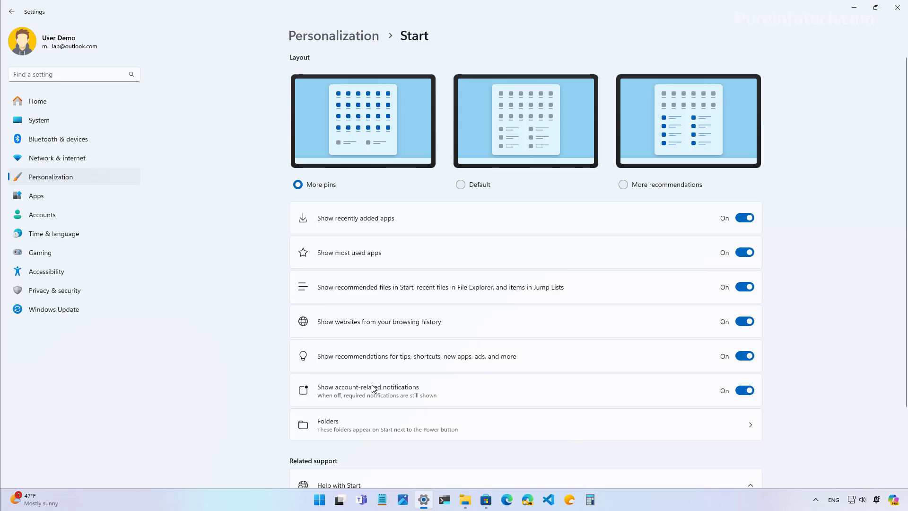
{"action": "left_click", "coordinate": [749, 358]}
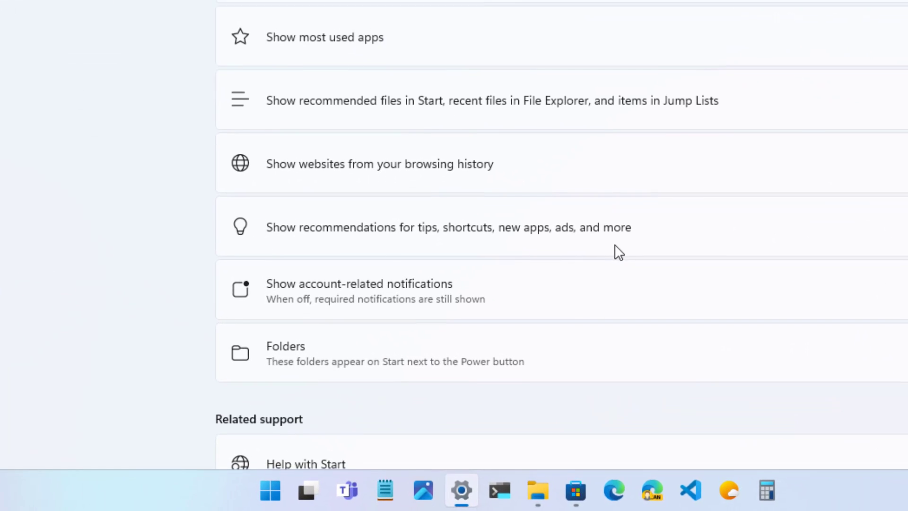
{"action": "key", "text": "super"}
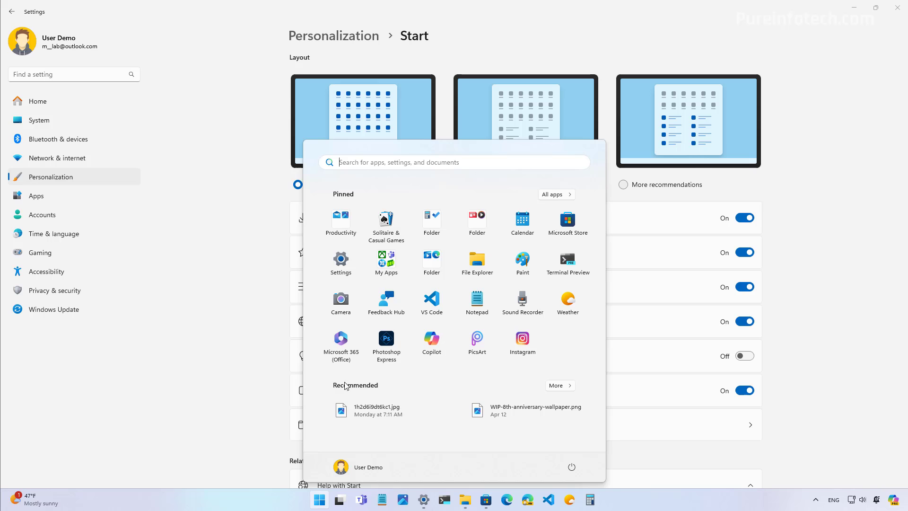
{"action": "left_click", "coordinate": [253, 383]}
- Turn off showing websites from browsing history and recommended or recent files for Start, and check the Start menu
{"action": "left_click", "coordinate": [747, 322]}
{"action": "left_click", "coordinate": [746, 287]}
{"action": "key", "text": "super"}
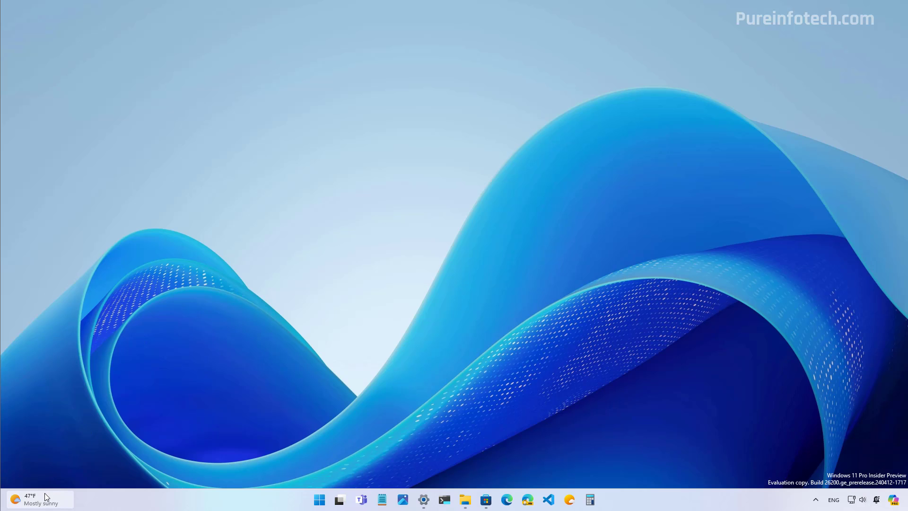
- Turn off My Feed in the Widgets board's feed settings and confirm the change
{"action": "left_click", "coordinate": [45, 494]}
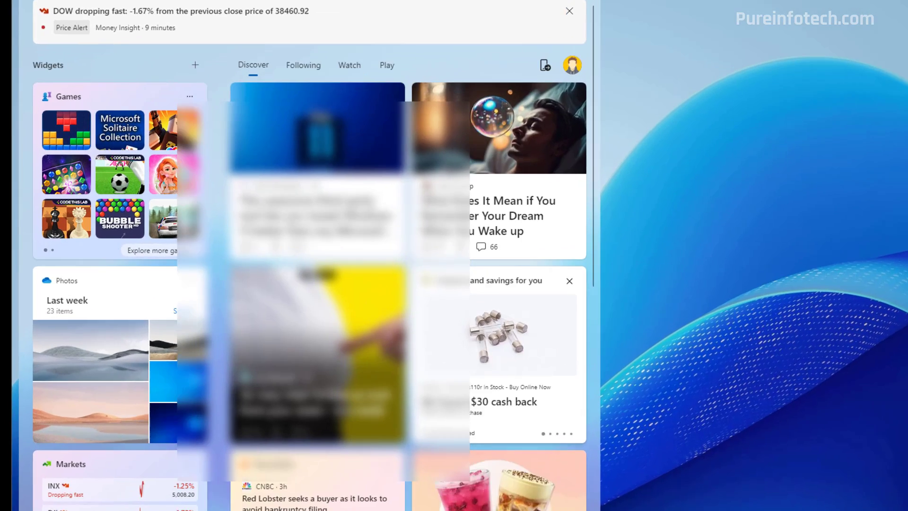
{"action": "left_click", "coordinate": [457, 25]}
{"action": "scroll", "coordinate": [272, 274], "scroll_direction": "down", "scroll_amount": 4}
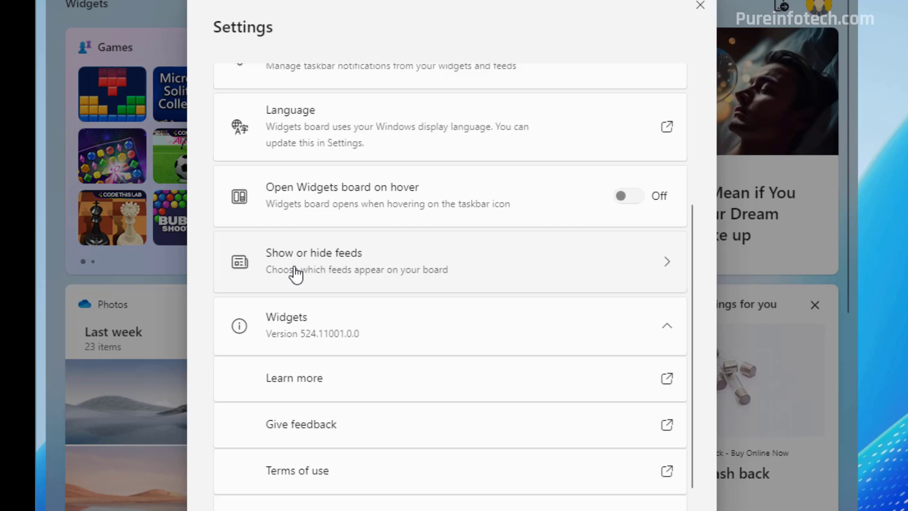
{"action": "left_click", "coordinate": [296, 274]}
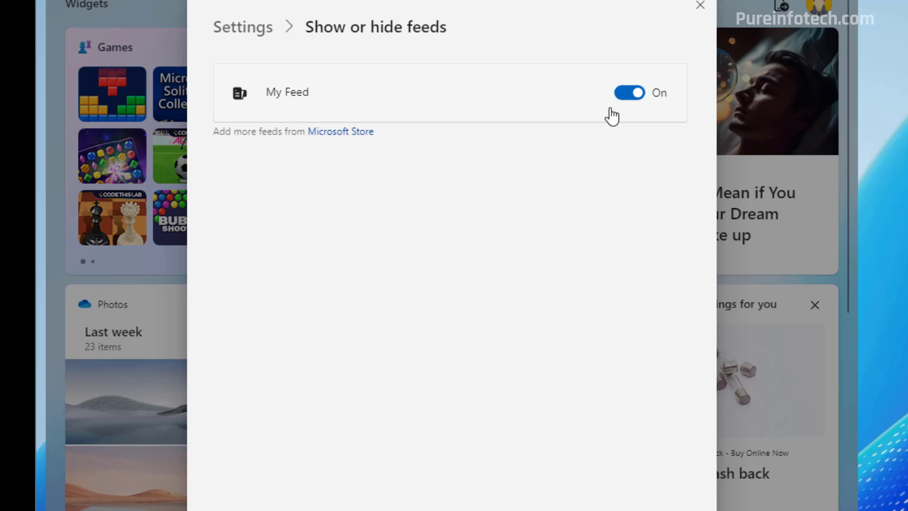
{"action": "left_click", "coordinate": [632, 95]}
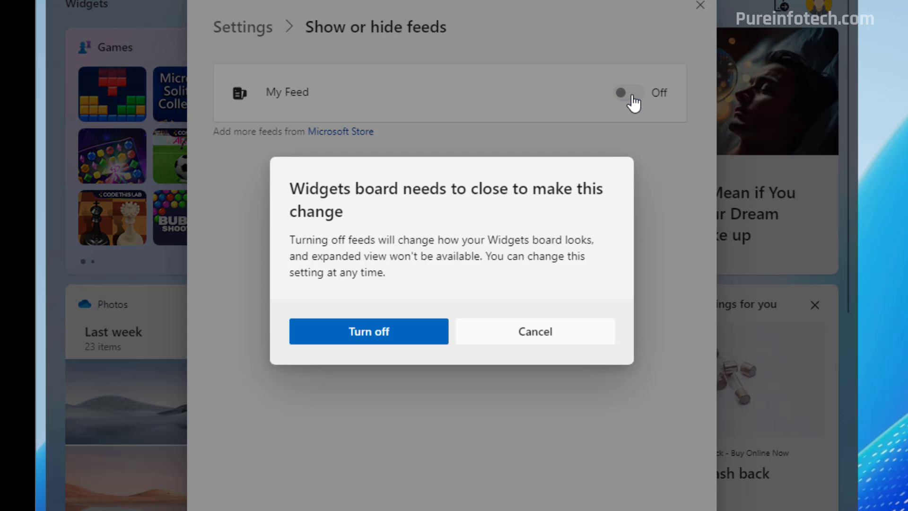
{"action": "left_click", "coordinate": [374, 342]}
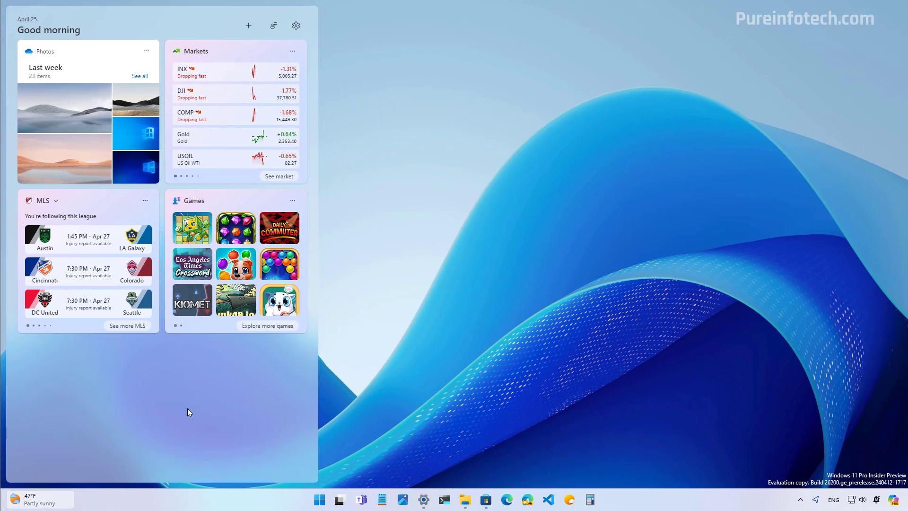
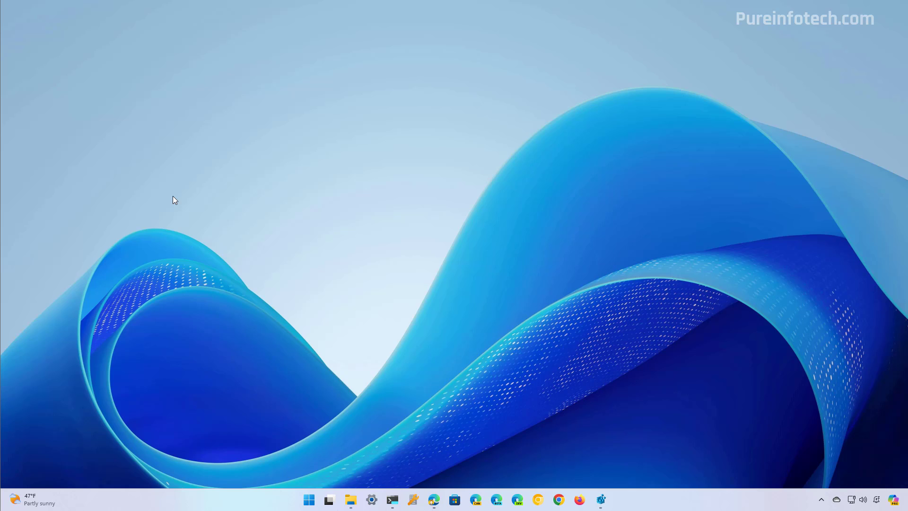
- Open the Desktop folder's Start backup reminder in File Explorer, view the OneDrive folder backup options and close them without saving
{"action": "left_click", "coordinate": [350, 499]}
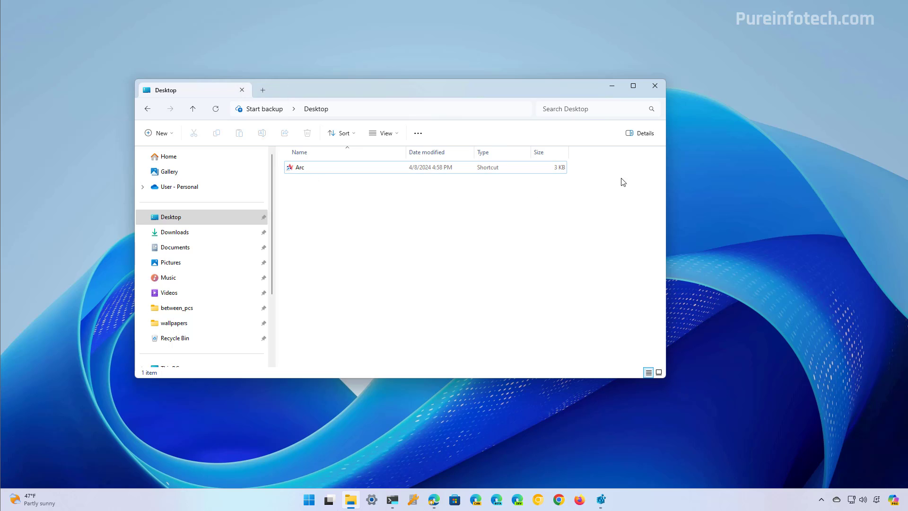
{"action": "left_click", "coordinate": [261, 110]}
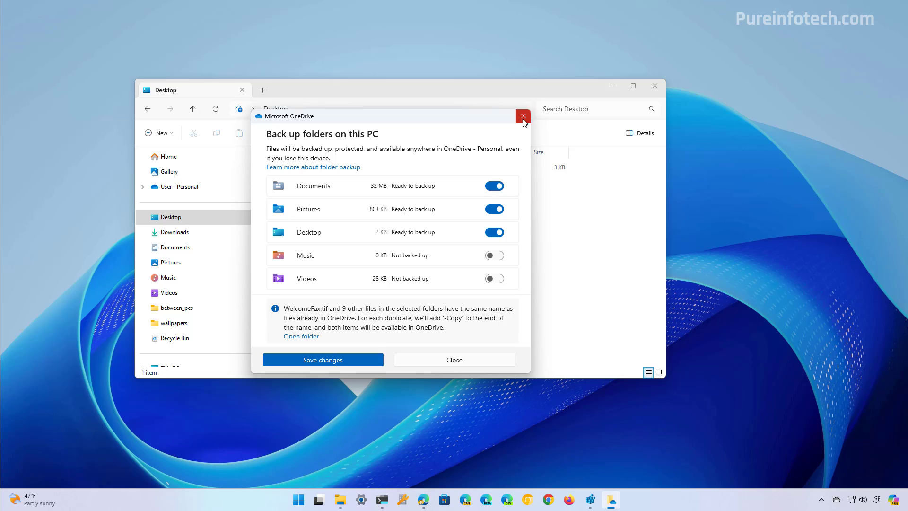
{"action": "left_click", "coordinate": [523, 118]}
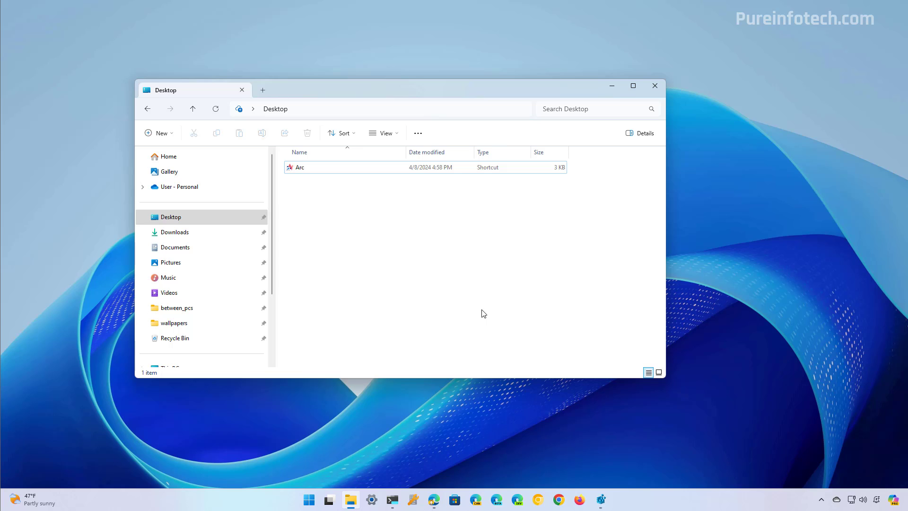
- Clear "Show sync provider notifications" in File Explorer's folder view options and close the dialog
{"action": "left_click", "coordinate": [418, 133]}
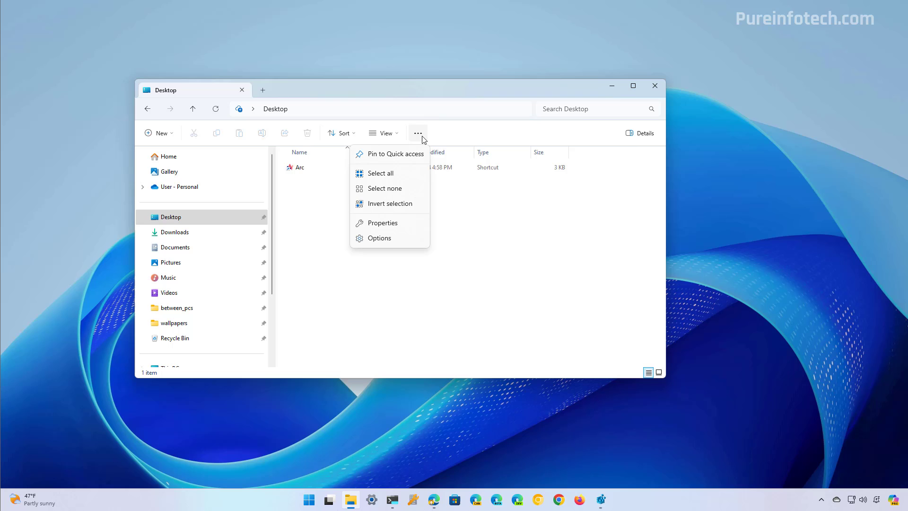
{"action": "left_click", "coordinate": [395, 241]}
{"action": "scroll", "coordinate": [359, 255], "scroll_direction": "down", "scroll_amount": 8}
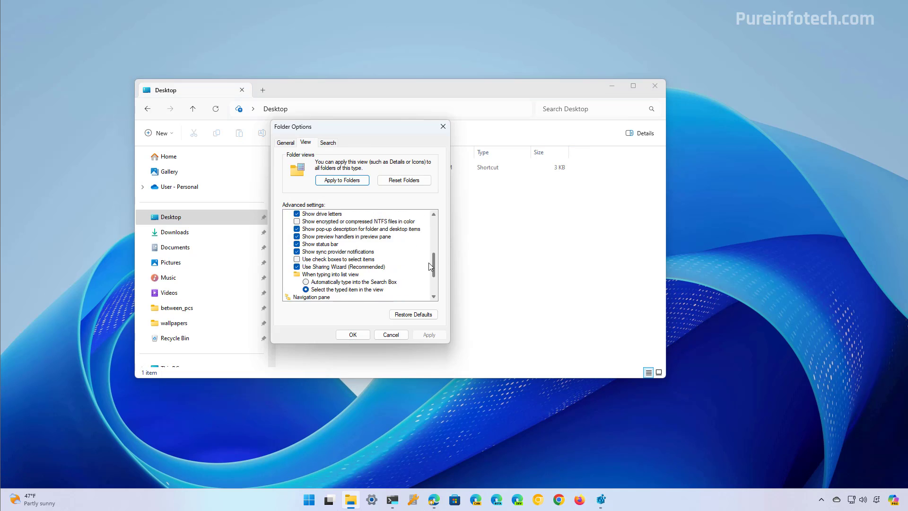
{"action": "left_click", "coordinate": [316, 237]}
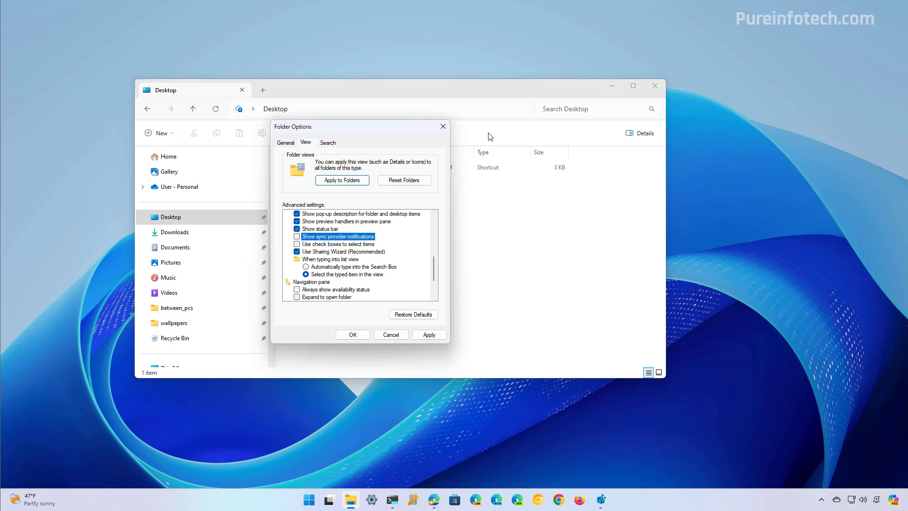
{"action": "left_click", "coordinate": [443, 126]}
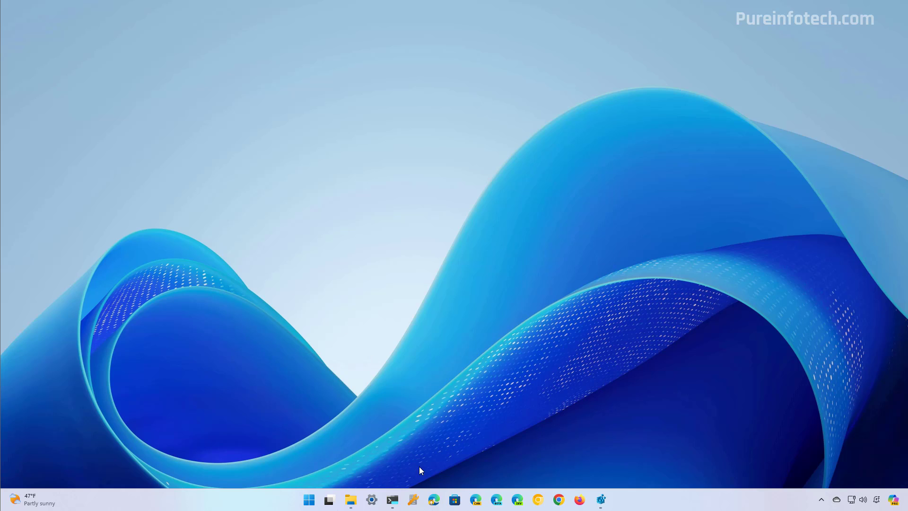
- Switch to Microsoft Edge and turn off always showing the sidebar, personalized top sites and sidebar app notifications in its sidebar settings
{"action": "left_click", "coordinate": [433, 500]}
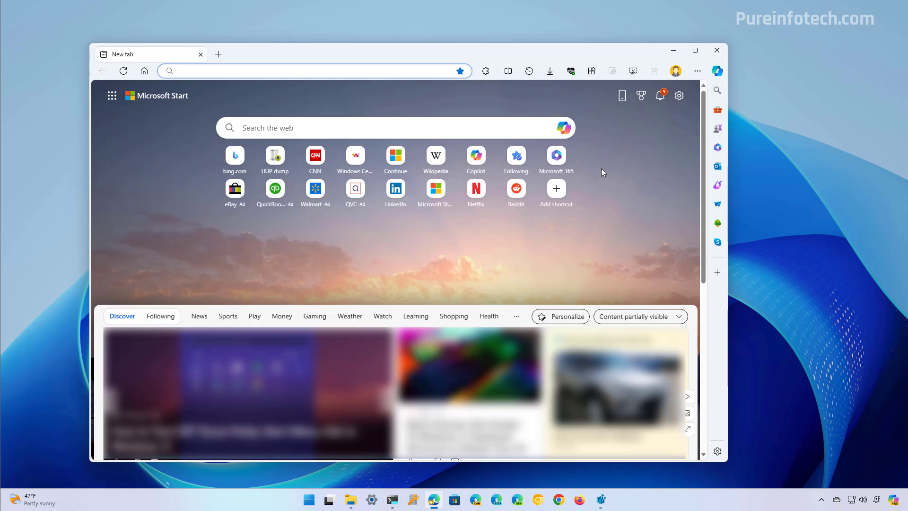
{"action": "left_click", "coordinate": [672, 172]}
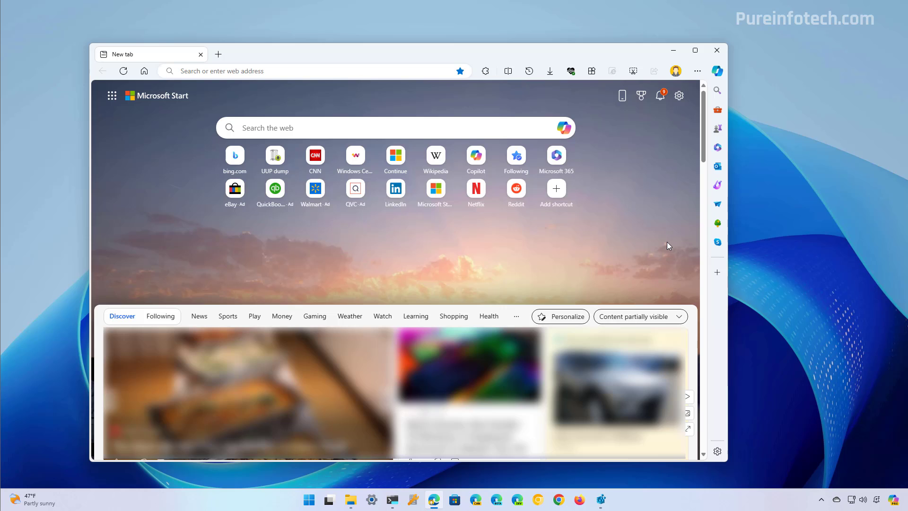
{"action": "left_click", "coordinate": [701, 75]}
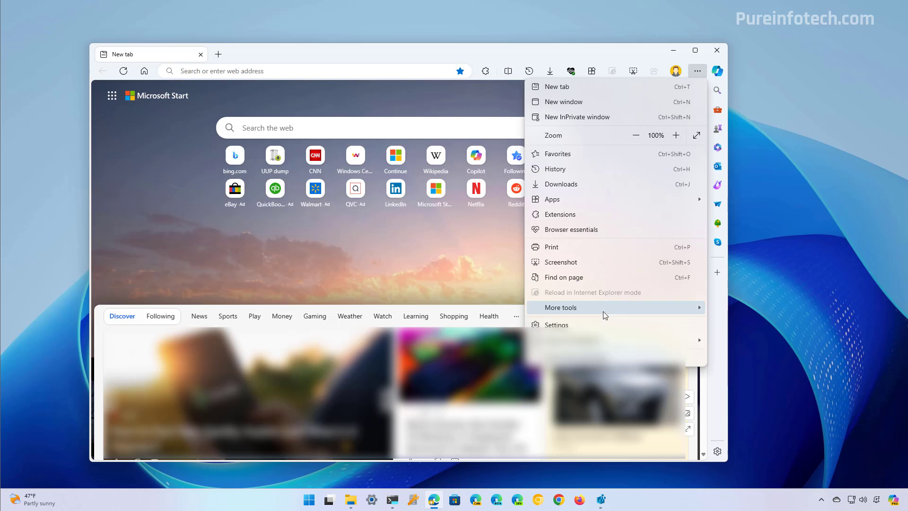
{"action": "left_click", "coordinate": [602, 323]}
{"action": "left_click", "coordinate": [146, 190]}
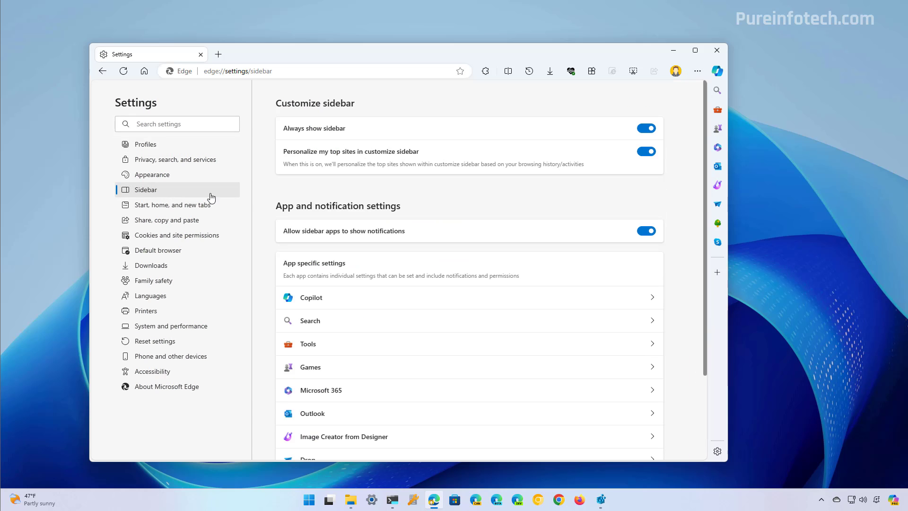
{"action": "left_click", "coordinate": [645, 129]}
{"action": "left_click", "coordinate": [647, 152]}
{"action": "left_click", "coordinate": [651, 233]}
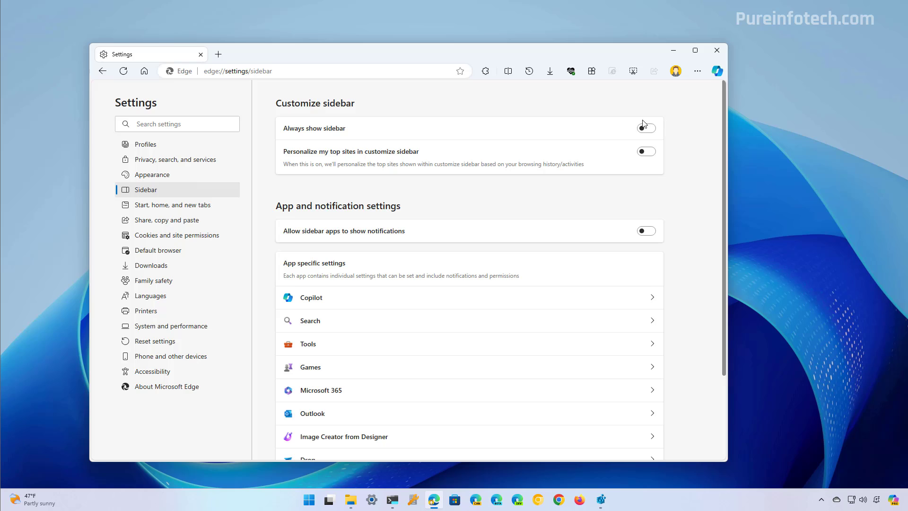
- Turn off "Show Copilot" and "Show shopping notifications" in the sidebar's app-specific Copilot settings
{"action": "left_click", "coordinate": [380, 298]}
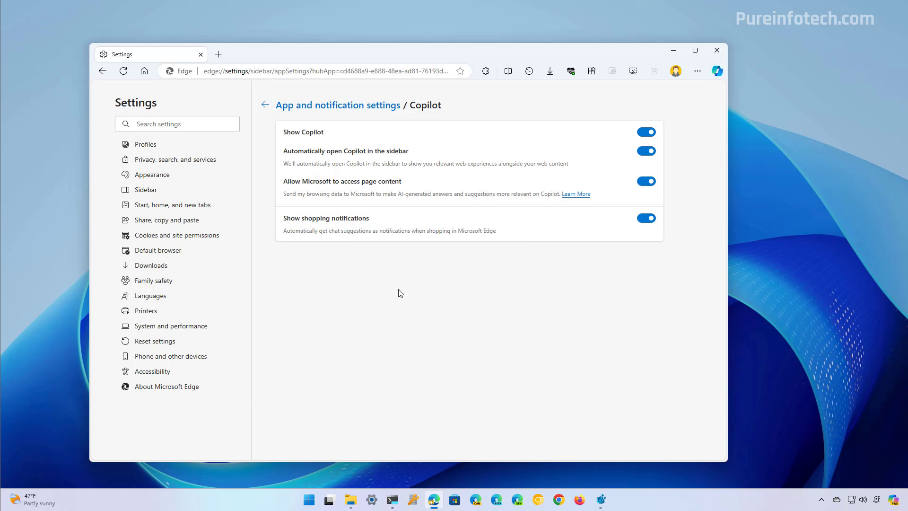
{"action": "left_click", "coordinate": [646, 132]}
{"action": "left_click", "coordinate": [646, 219]}
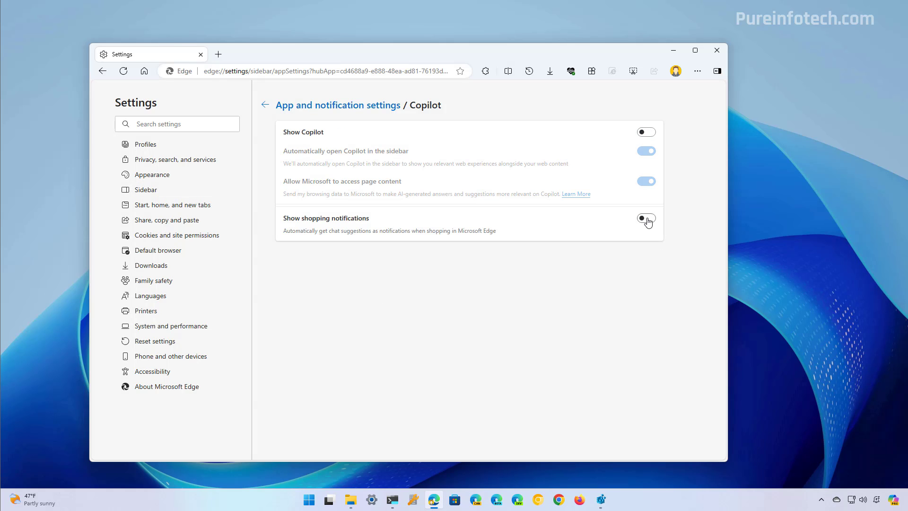
- Set Quick links to Off and turn off Content in the new tab page's settings
{"action": "left_click", "coordinate": [218, 54]}
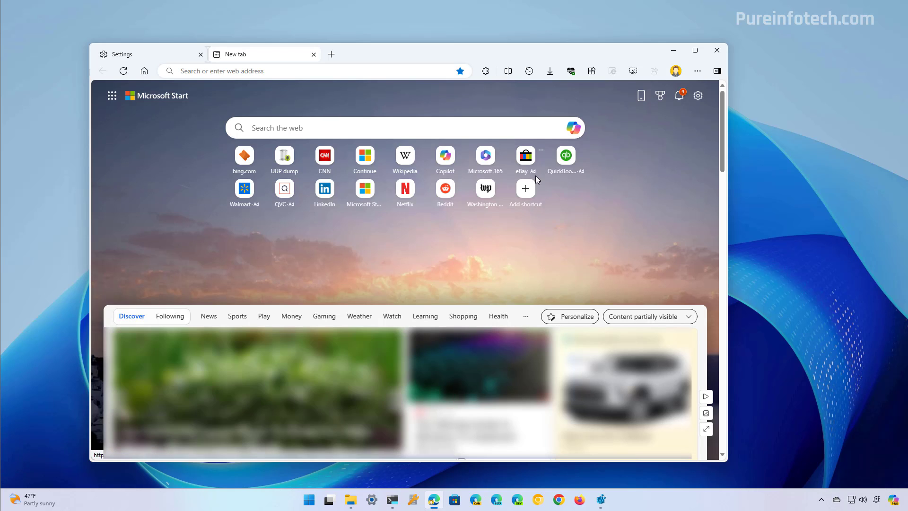
{"action": "left_click", "coordinate": [698, 96]}
{"action": "left_click", "coordinate": [615, 207]}
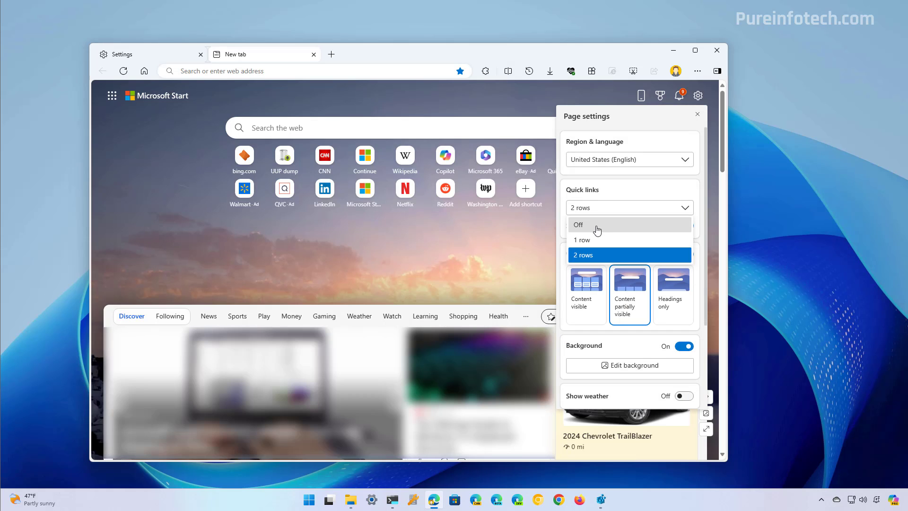
{"action": "left_click", "coordinate": [596, 228]}
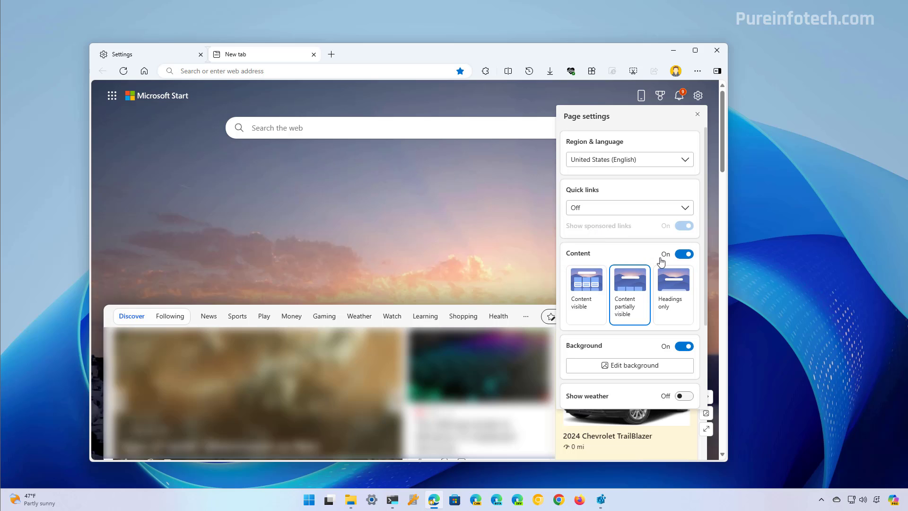
{"action": "left_click", "coordinate": [687, 255]}
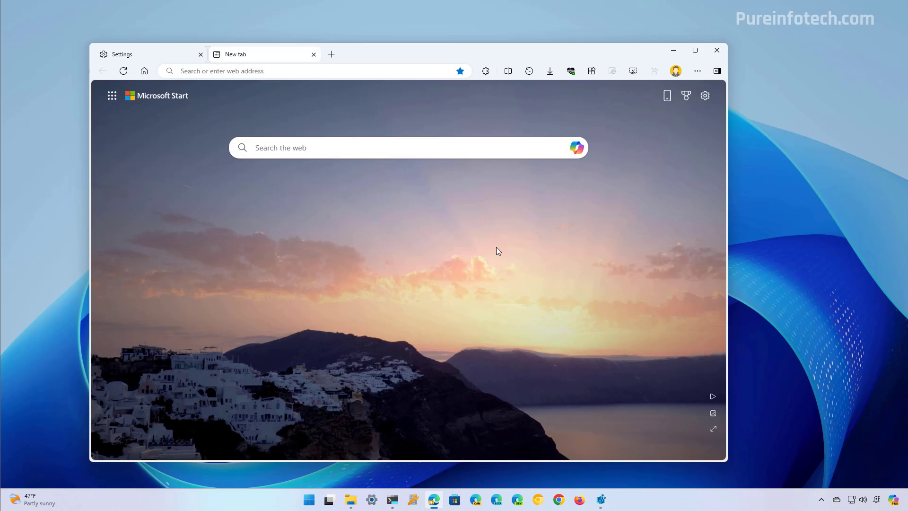
- Return to the desktop and lock the computer to examine the promotional content and status cards on the lock screen
{"action": "key", "text": "super+d"}
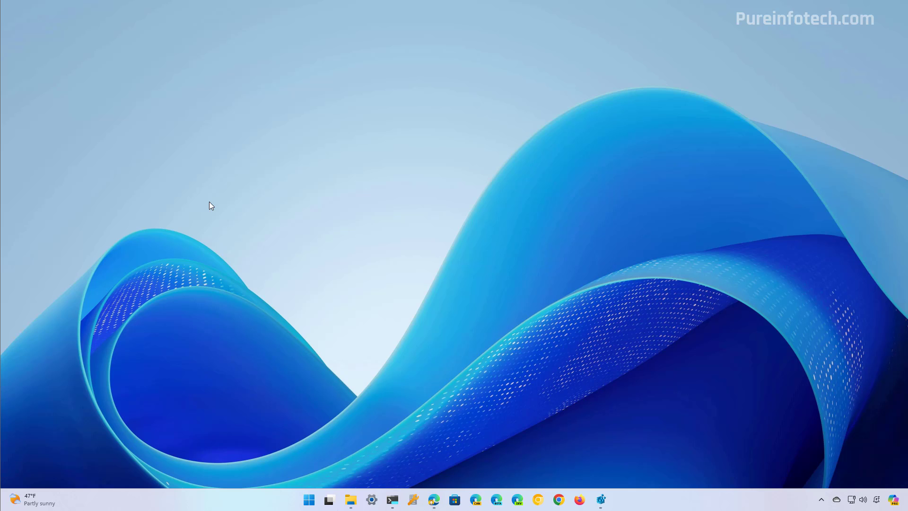
{"action": "key", "text": "super+l"}
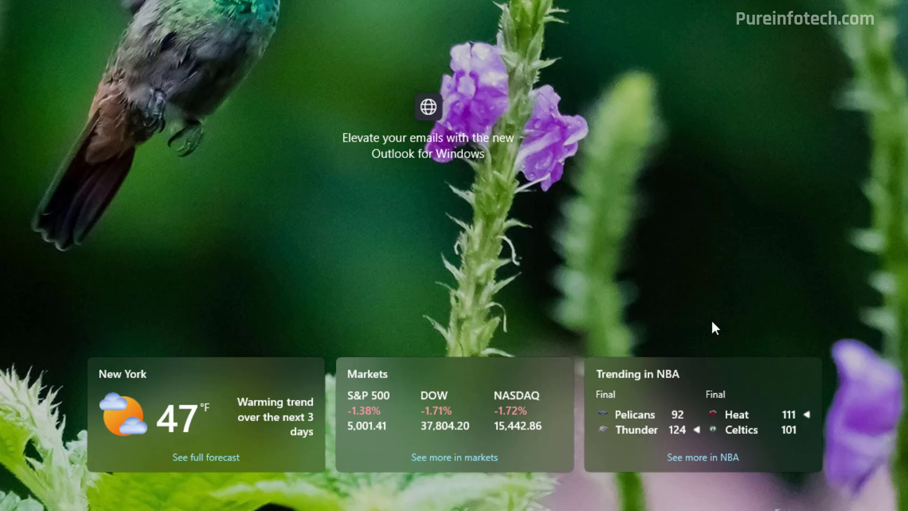
{"action": "left_click", "coordinate": [414, 258]}
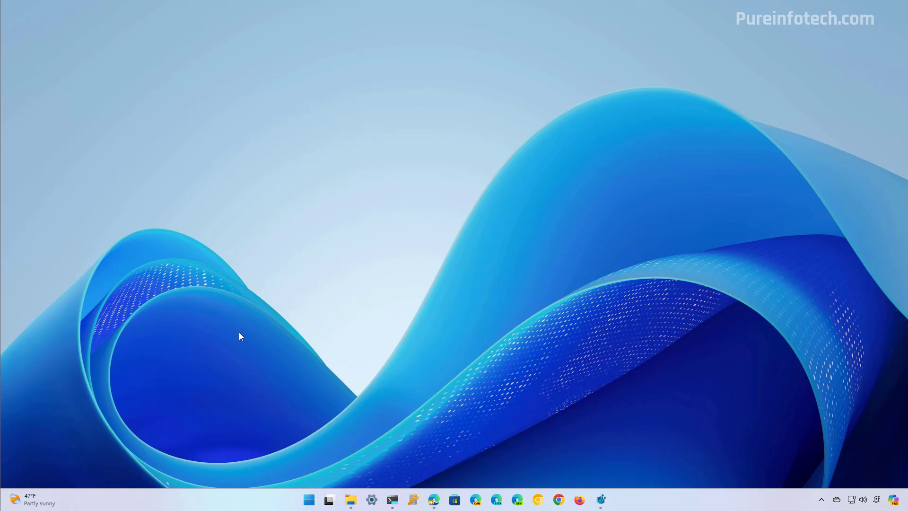
- Set "Lock screen status" to None in the lock screen personalization settings of Windows Settings
{"action": "key", "text": "super"}
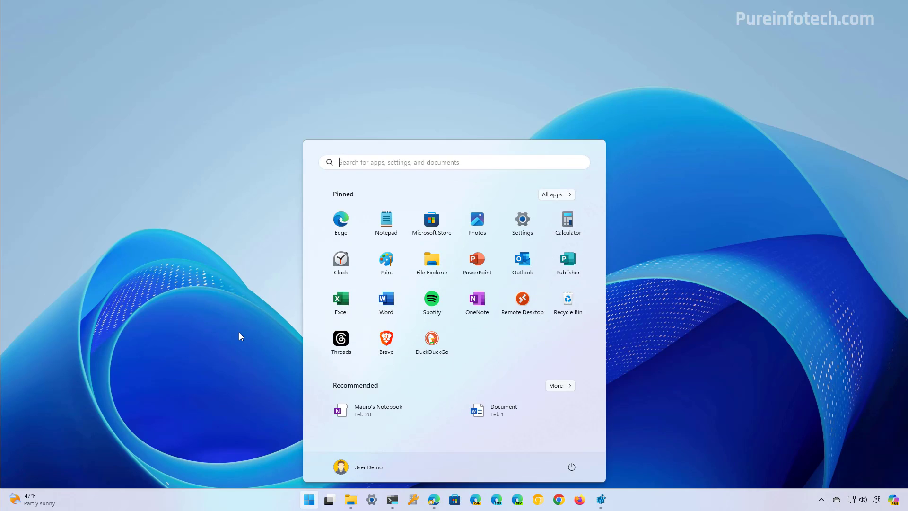
{"action": "type", "text": "settings"}
{"action": "key", "text": "Return"}
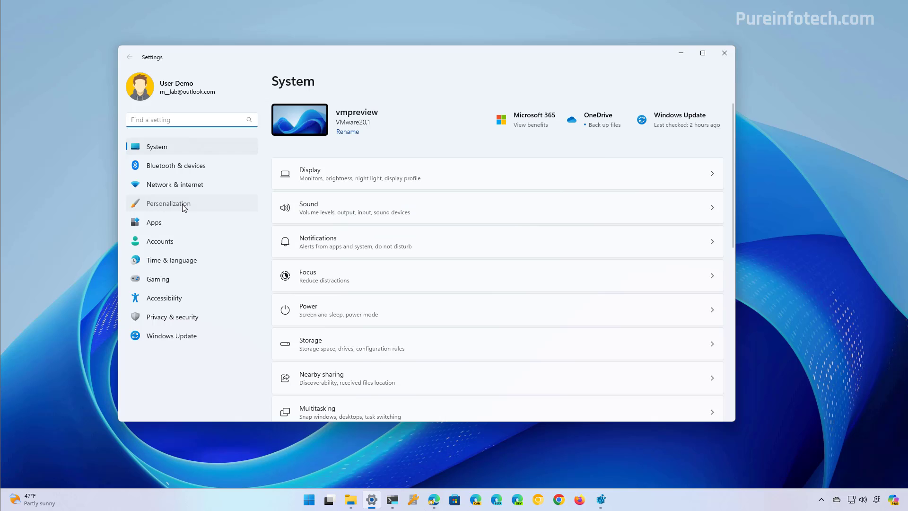
{"action": "left_click", "coordinate": [184, 206]}
{"action": "scroll", "coordinate": [384, 308], "scroll_direction": "down", "scroll_amount": 2}
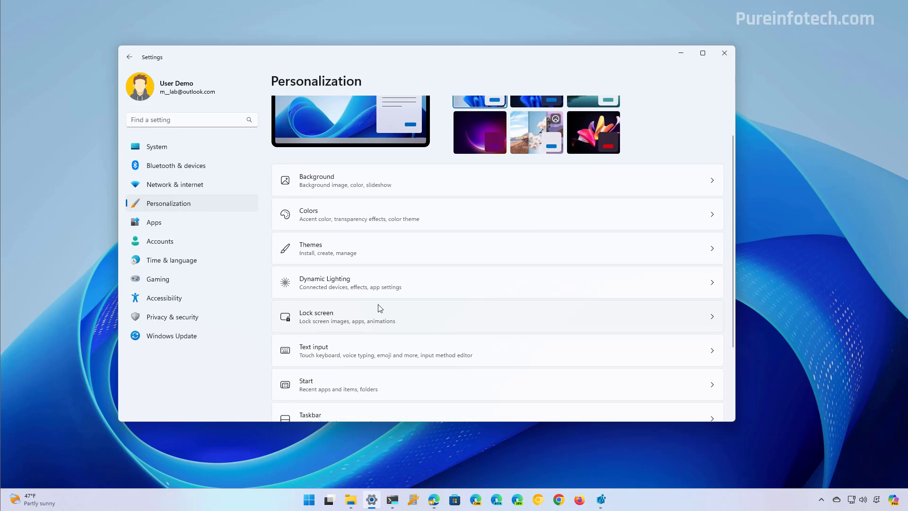
{"action": "left_click", "coordinate": [361, 323]}
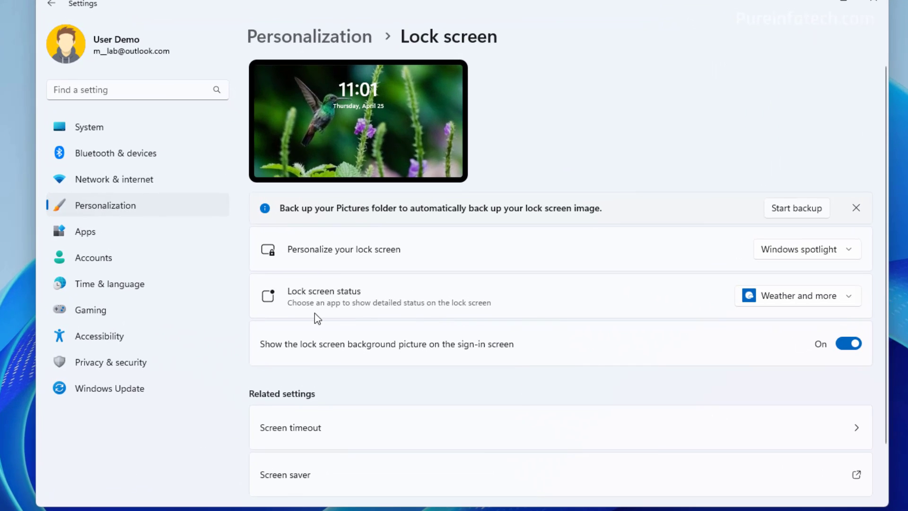
{"action": "left_click", "coordinate": [799, 296]}
{"action": "left_click", "coordinate": [785, 201]}
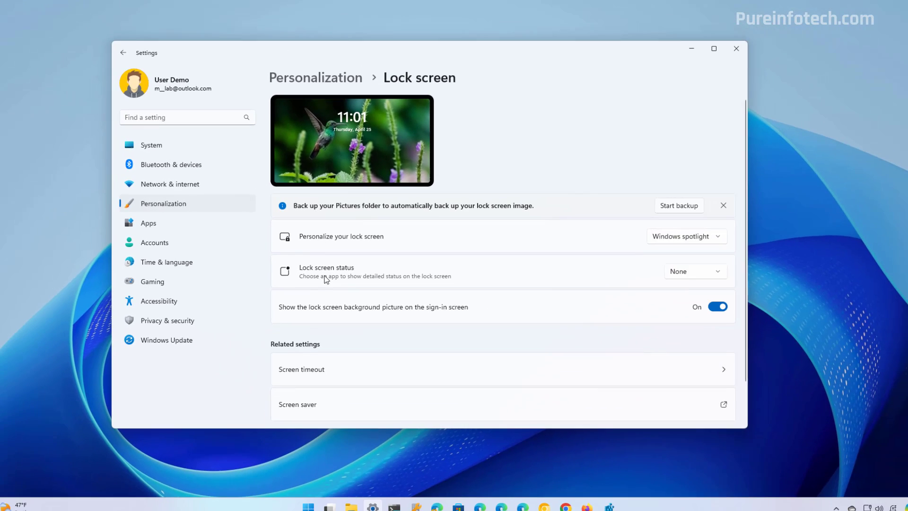
- Lock the computer from the account menu in Start to check the lock screen, and return to the lock screen settings
{"action": "left_click", "coordinate": [308, 507]}
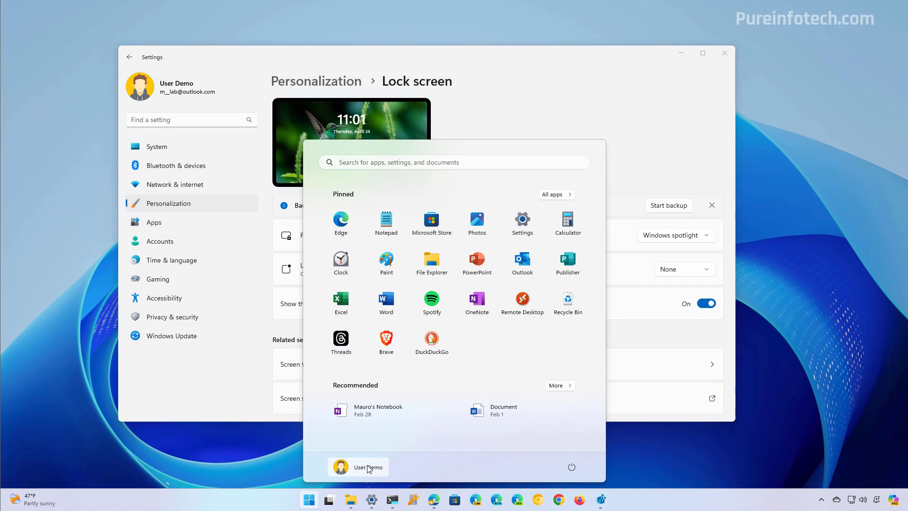
{"action": "left_click", "coordinate": [369, 468]}
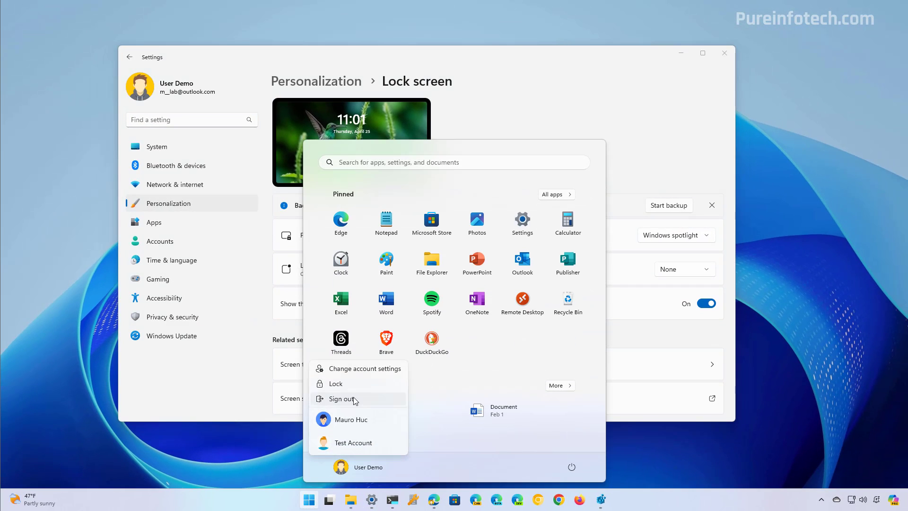
{"action": "left_click", "coordinate": [349, 383]}
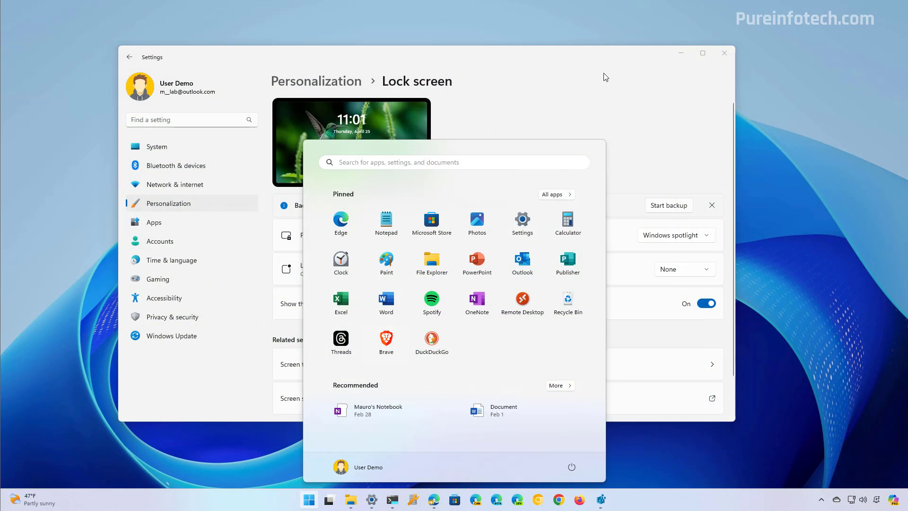
{"action": "left_click", "coordinate": [602, 77]}
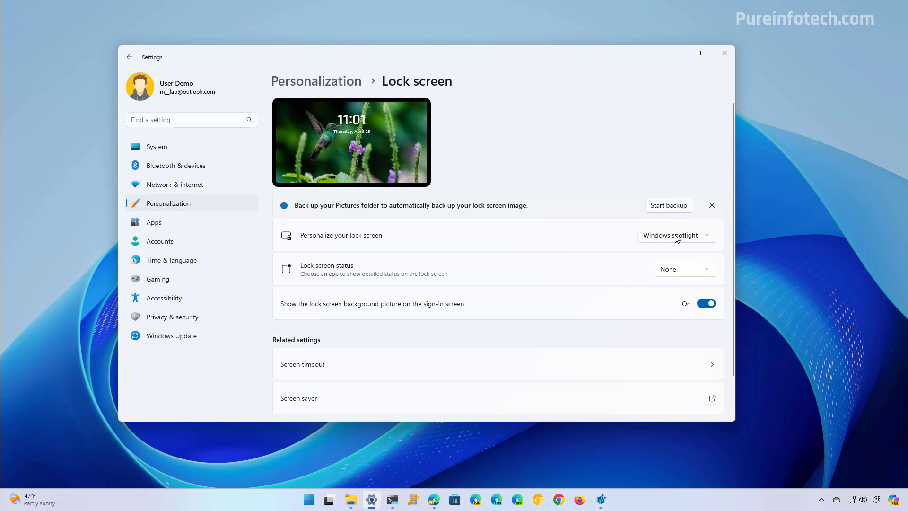
- Personalize the lock screen with Picture and turn off "Get fun facts, tips, tricks, and more on your lock screen"
{"action": "left_click", "coordinate": [677, 235]}
{"action": "left_click", "coordinate": [671, 252]}
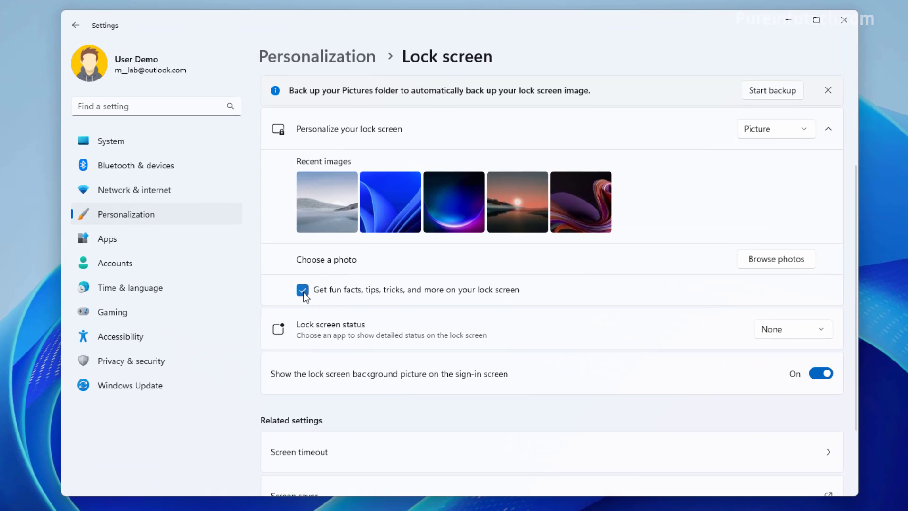
{"action": "left_click", "coordinate": [304, 270]}
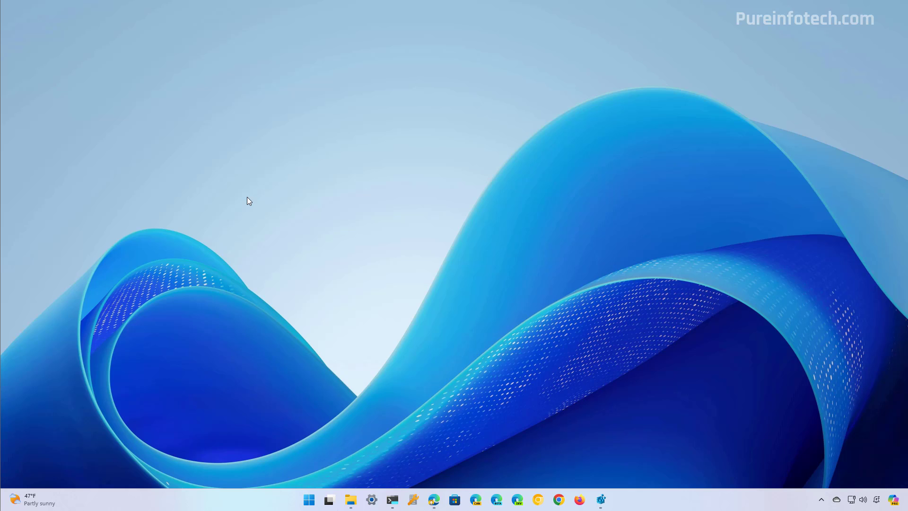
- Turn off "Let apps show me personalized ads by using my advertising ID" in the general privacy settings of Windows Settings
{"action": "key", "text": "super"}
{"action": "type", "text": "se"}
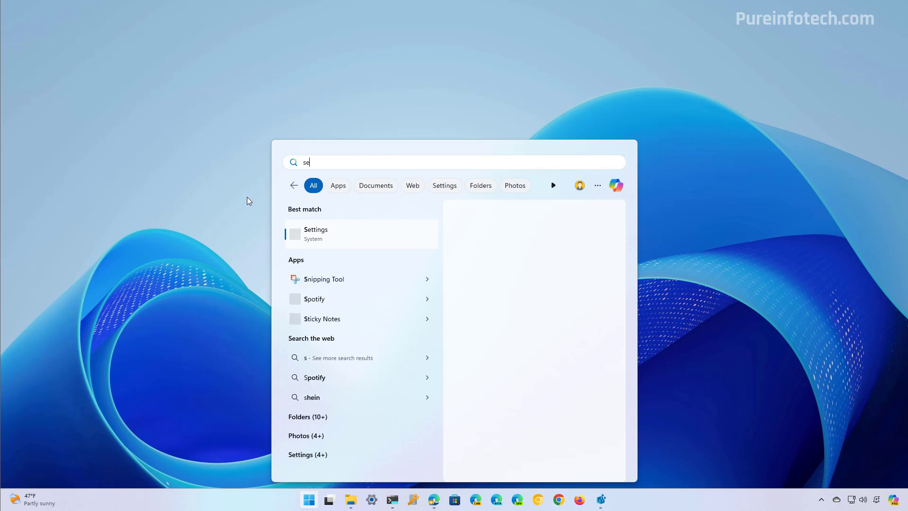
{"action": "type", "text": "tting"}
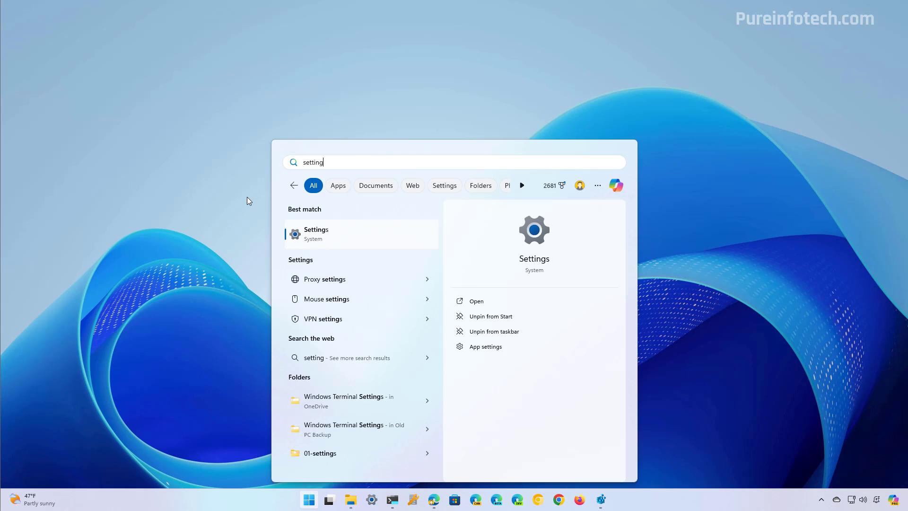
{"action": "left_click", "coordinate": [339, 236]}
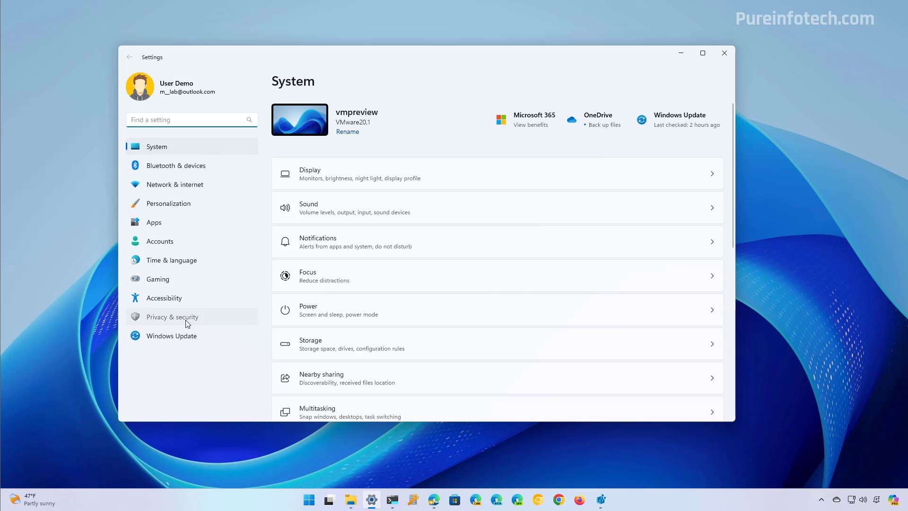
{"action": "left_click", "coordinate": [186, 318]}
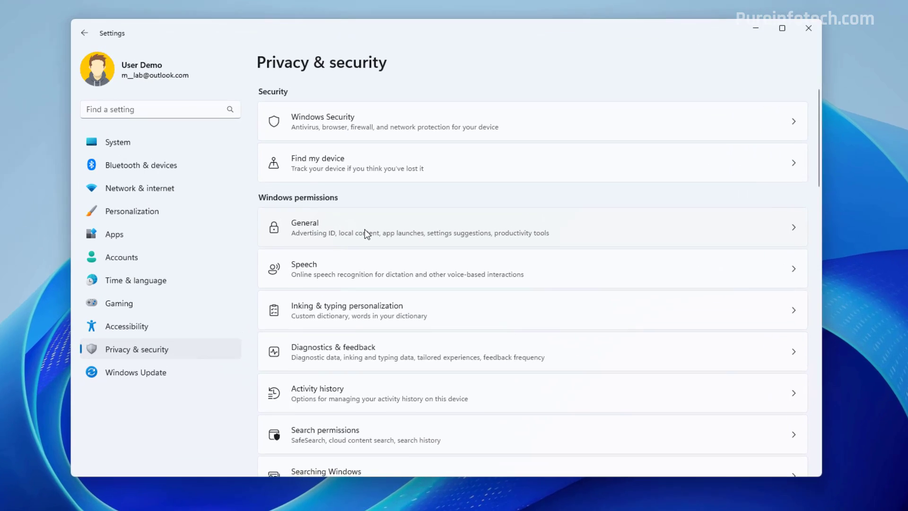
{"action": "left_click", "coordinate": [361, 222]}
{"action": "left_click", "coordinate": [708, 116]}
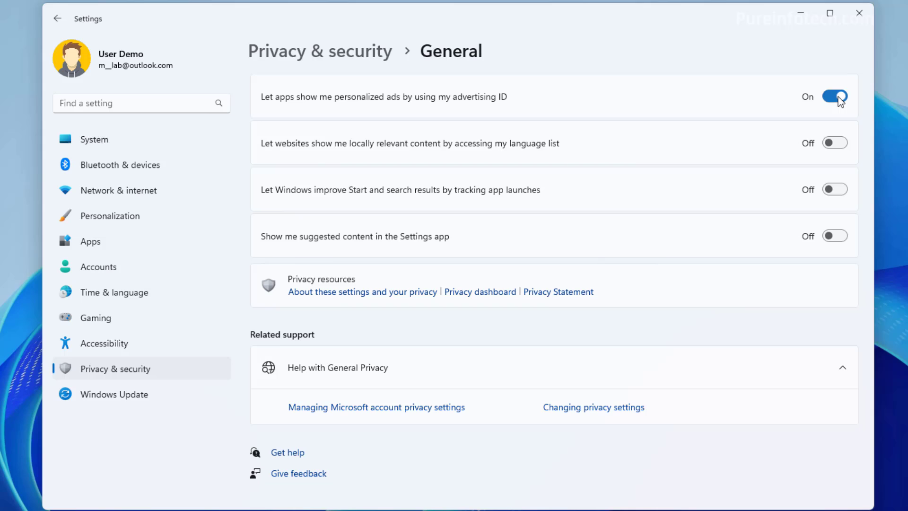
{"action": "left_click", "coordinate": [838, 97]}
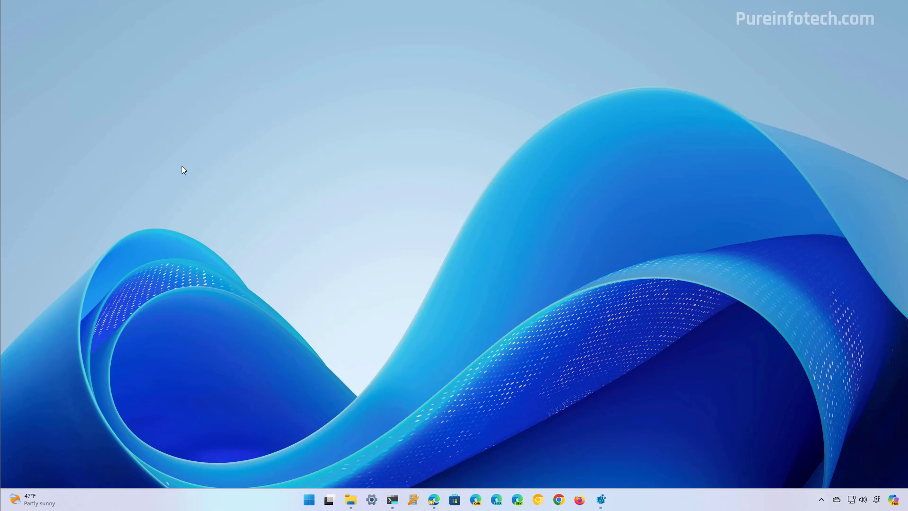
- Open the system notification settings in Windows Settings and check the notification center
{"action": "key", "text": "super"}
{"action": "type", "text": "settings"}
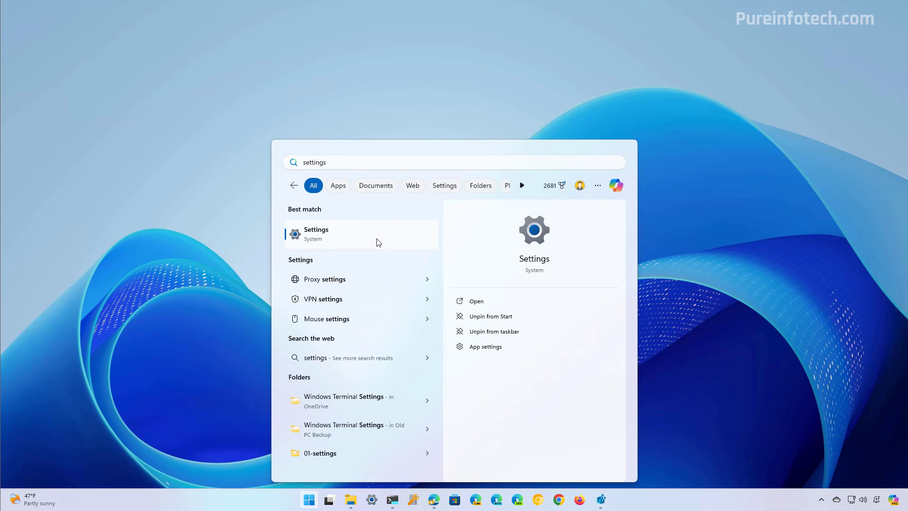
{"action": "left_click", "coordinate": [375, 241]}
{"action": "left_click", "coordinate": [167, 150]}
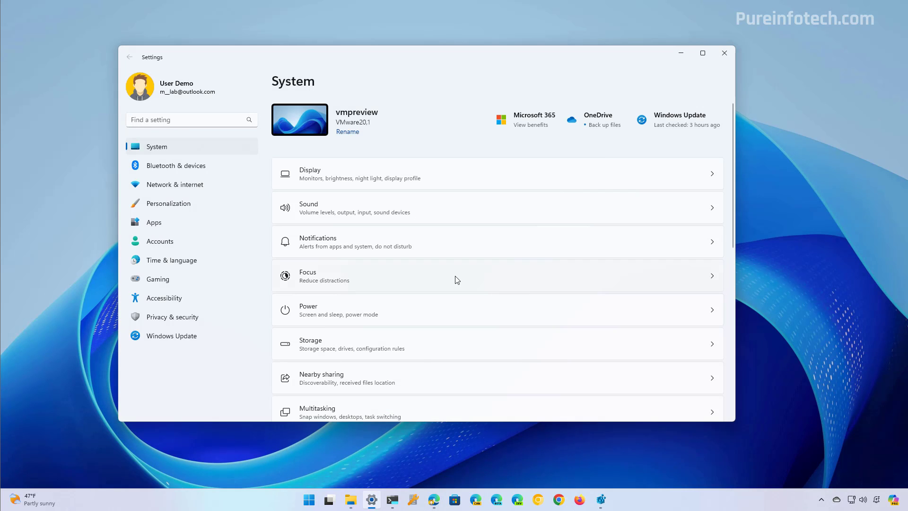
{"action": "left_click", "coordinate": [339, 246]}
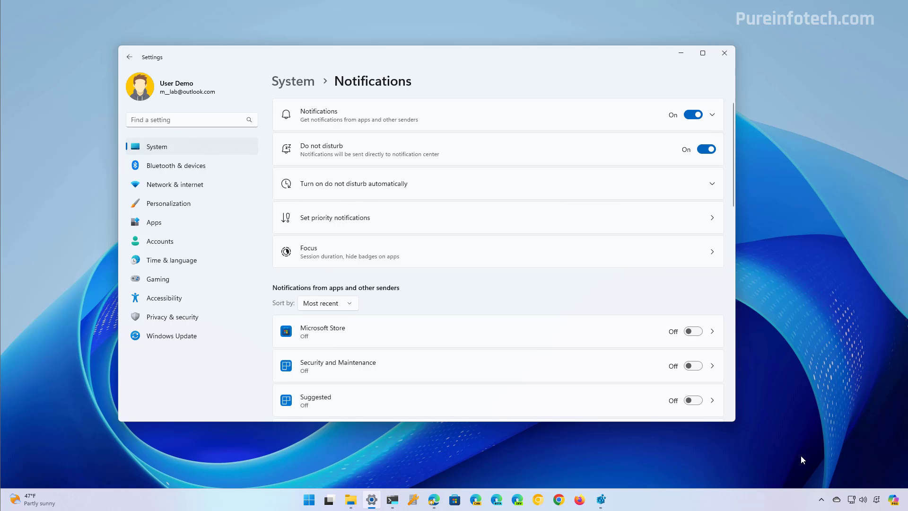
{"action": "left_click", "coordinate": [877, 500]}
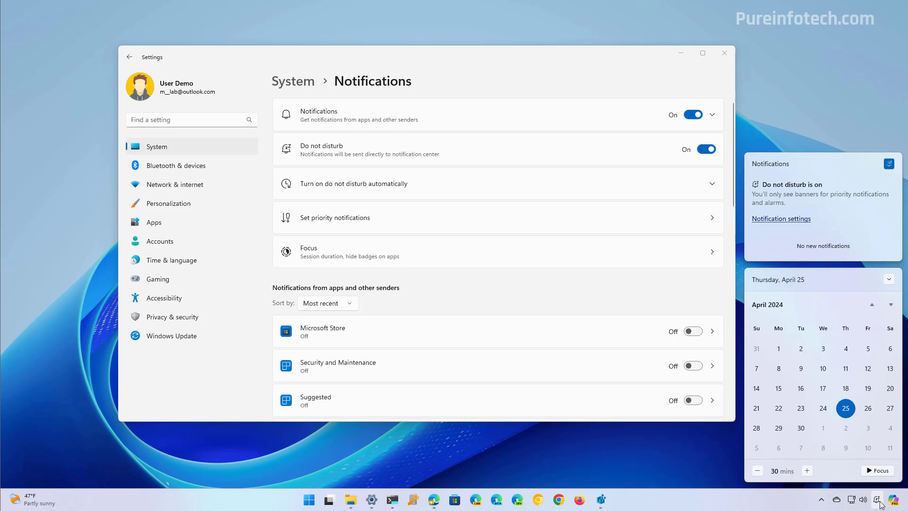
{"action": "left_click", "coordinate": [878, 501]}
- Review the notification settings for apps and other senders, and expand the additional settings for welcome experience and suggestions
{"action": "scroll", "coordinate": [514, 235], "scroll_direction": "down", "scroll_amount": 2}
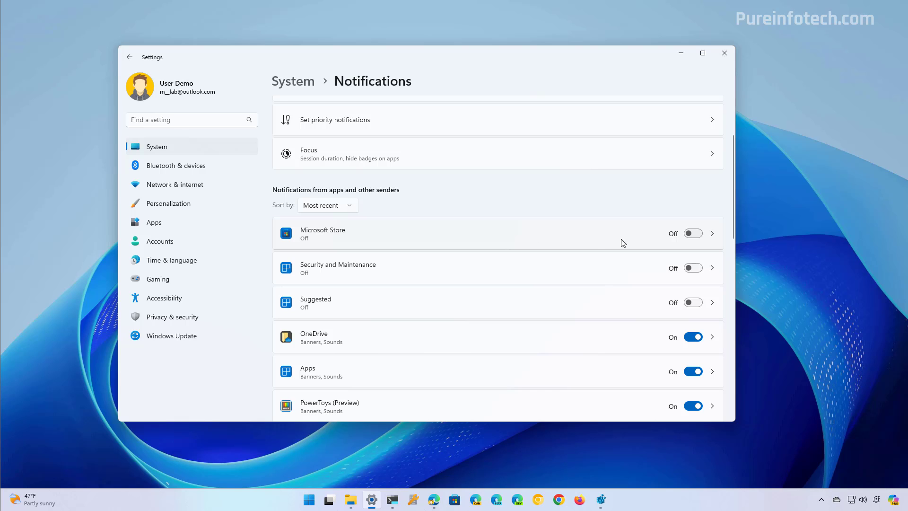
{"action": "scroll", "coordinate": [565, 216], "scroll_direction": "up", "scroll_amount": 3}
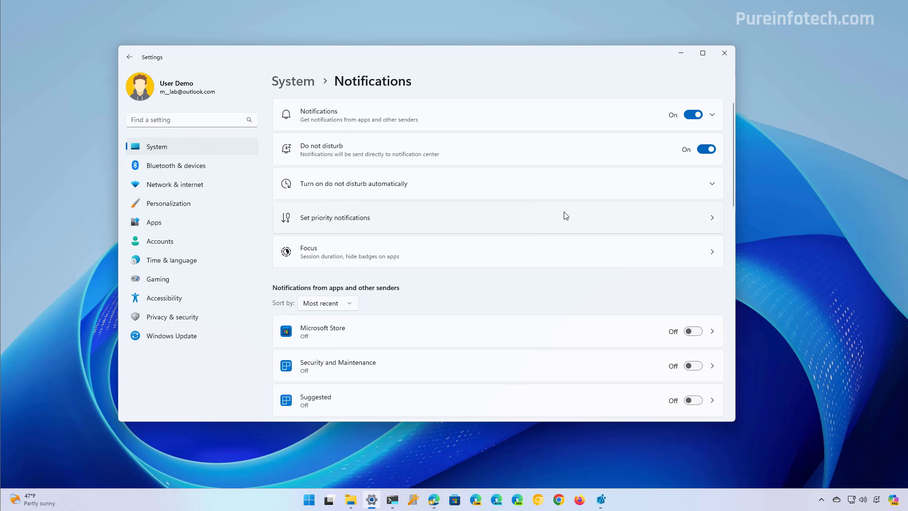
{"action": "scroll", "coordinate": [566, 216], "scroll_direction": "down", "scroll_amount": 15}
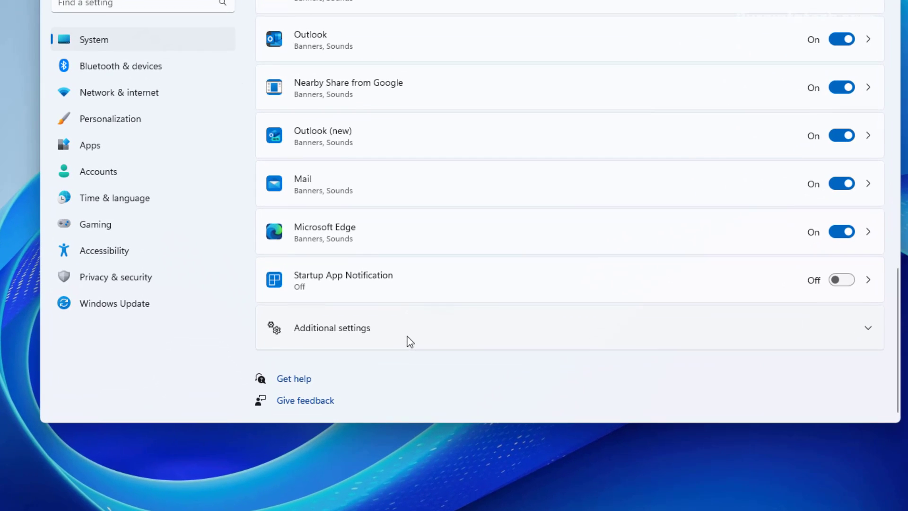
{"action": "left_click", "coordinate": [409, 341]}
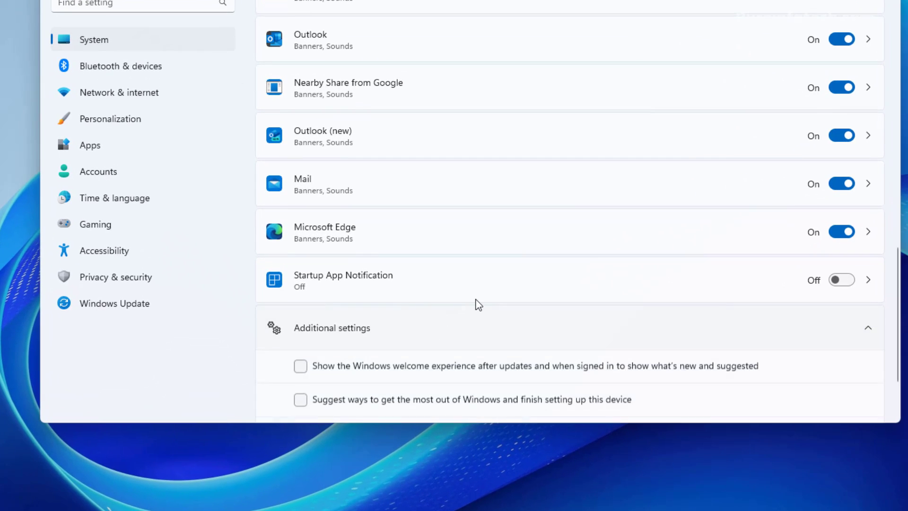